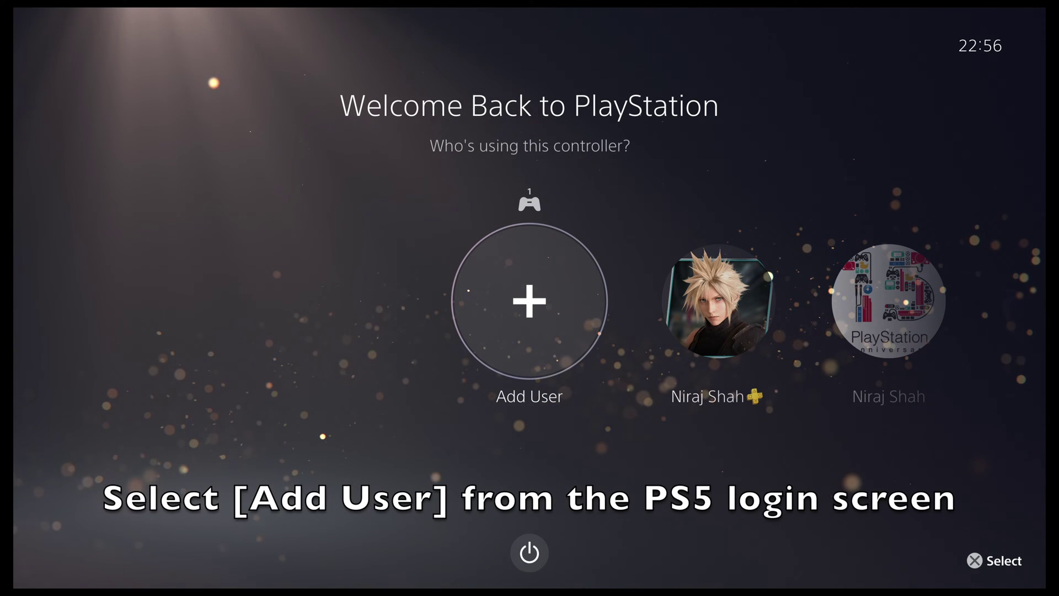
Add a new user with Get Started and accept the system software licence agreement.
key("Return")
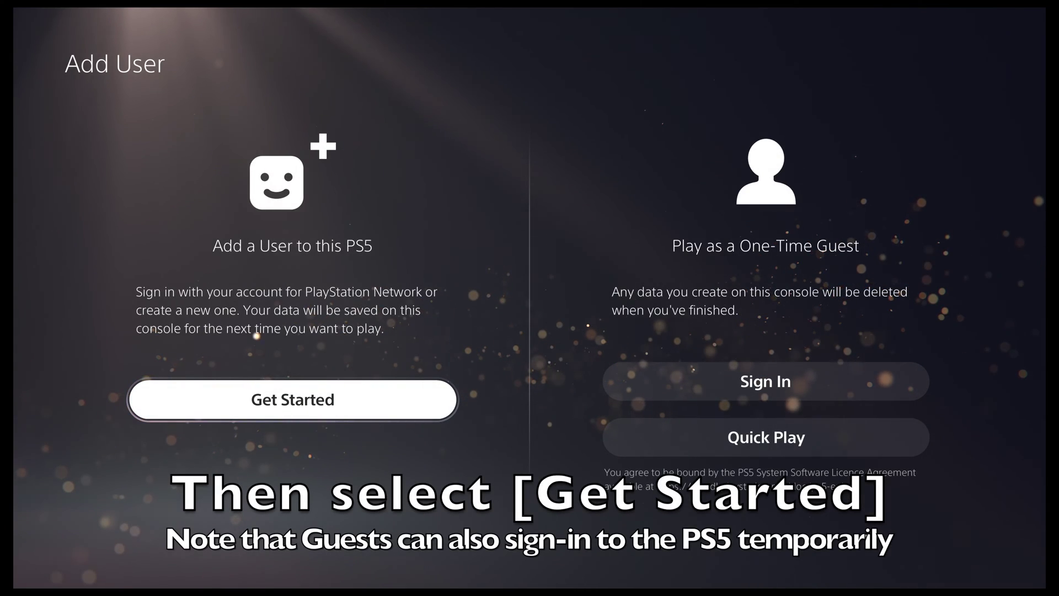
key("Return")
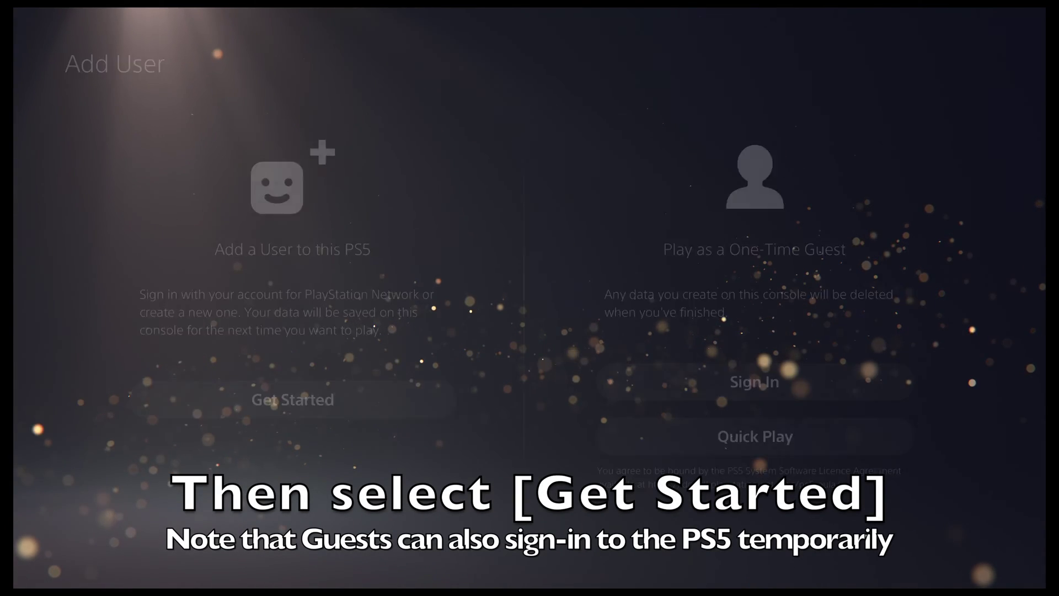
key("Right")
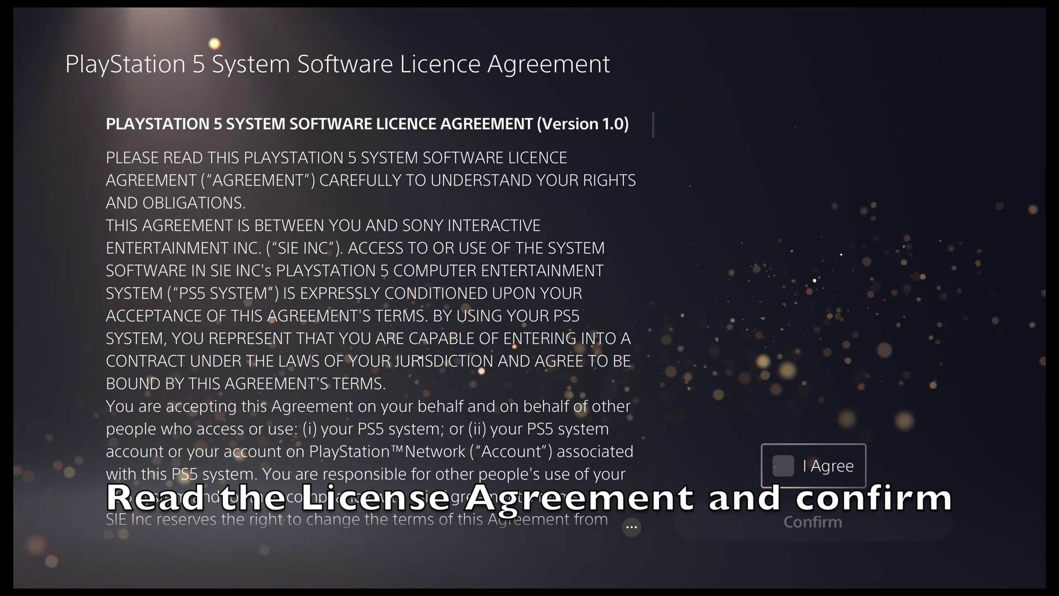
key("Return")
key("Down")
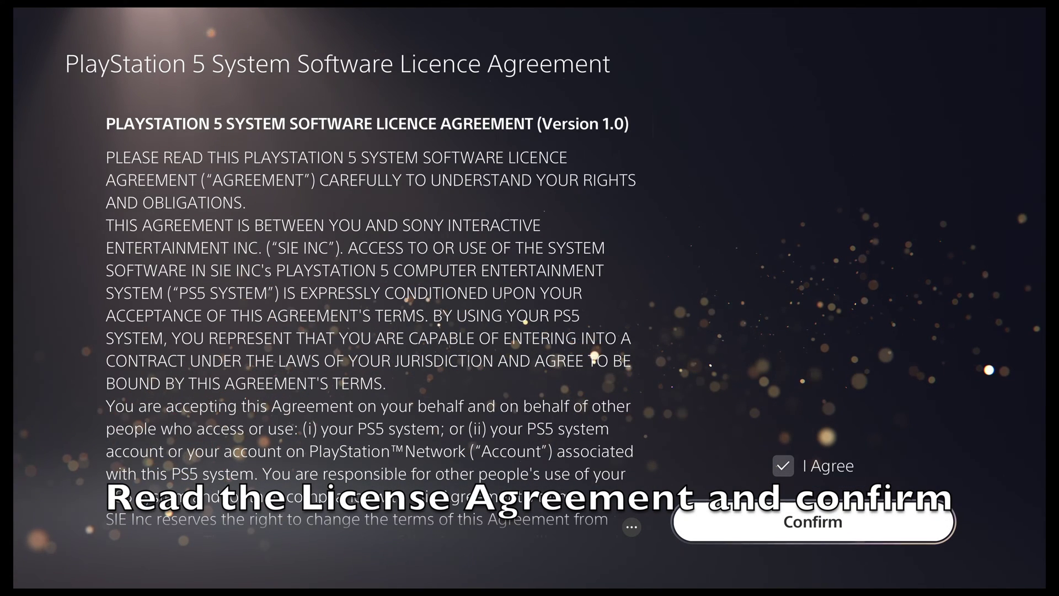
key("Return")
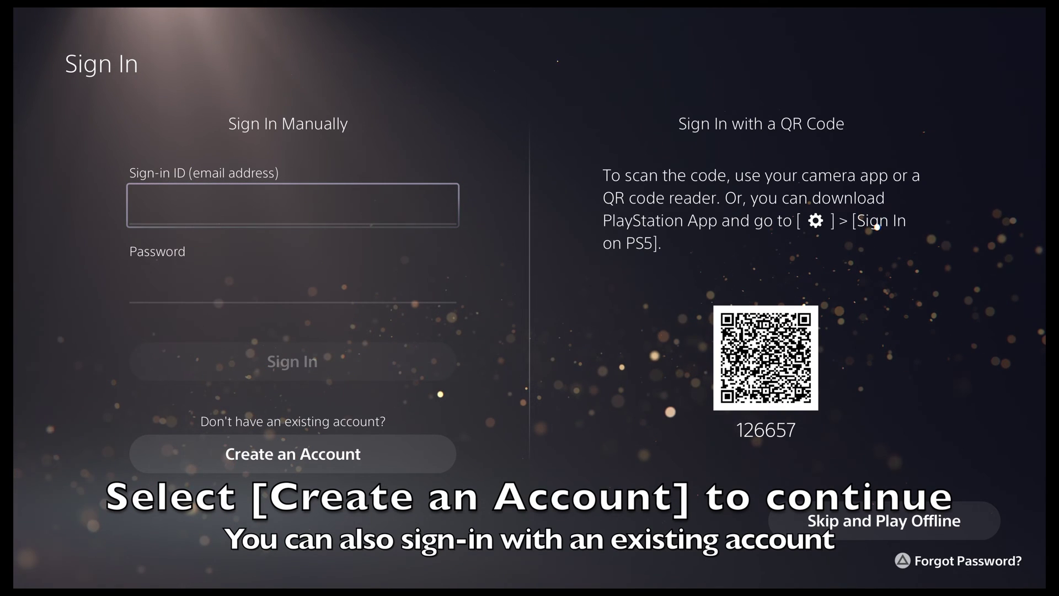
key("Down")
key("Down")
key("Down")
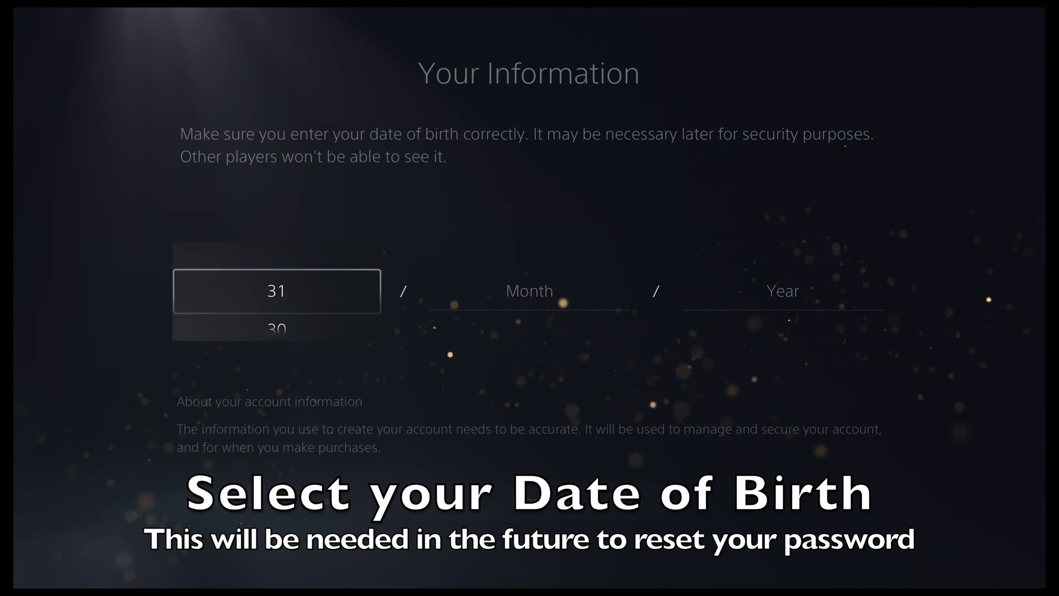
Enter the date of birth as day 1, month 5, year 1985 and submit it.
key("Down")
key("Down")
key("Down")
key("Down")
key("Down")
key("Down")
key("Down")
key("Down")
key("Down")
key("Down")
key("Down")
key("Down")
key("Down")
key("Down")
key("Down")
key("Down")
key("Down")
key("Down")
key("Down")
key("Down")
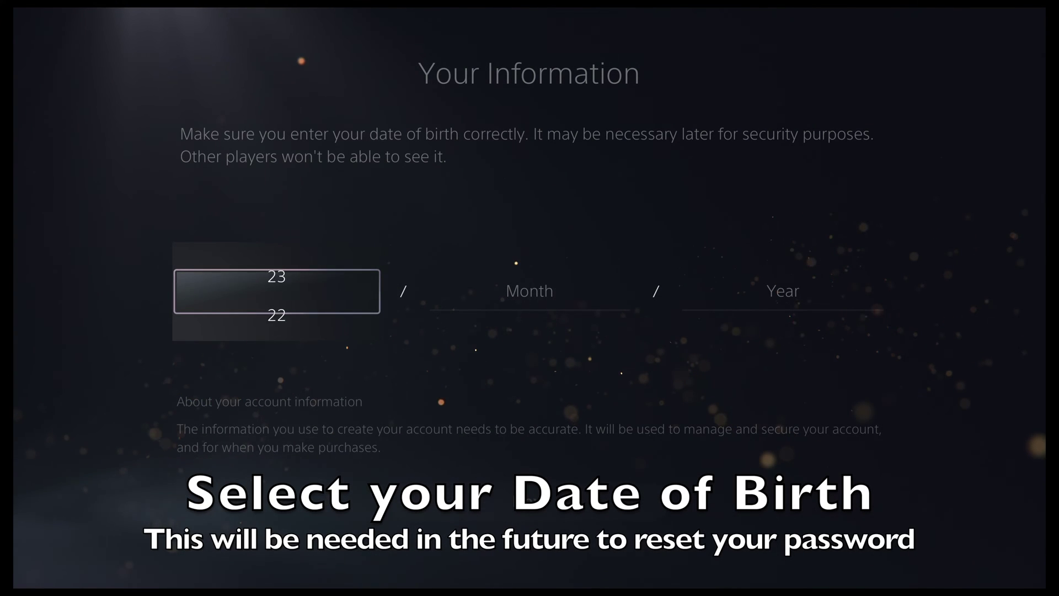
key("Return")
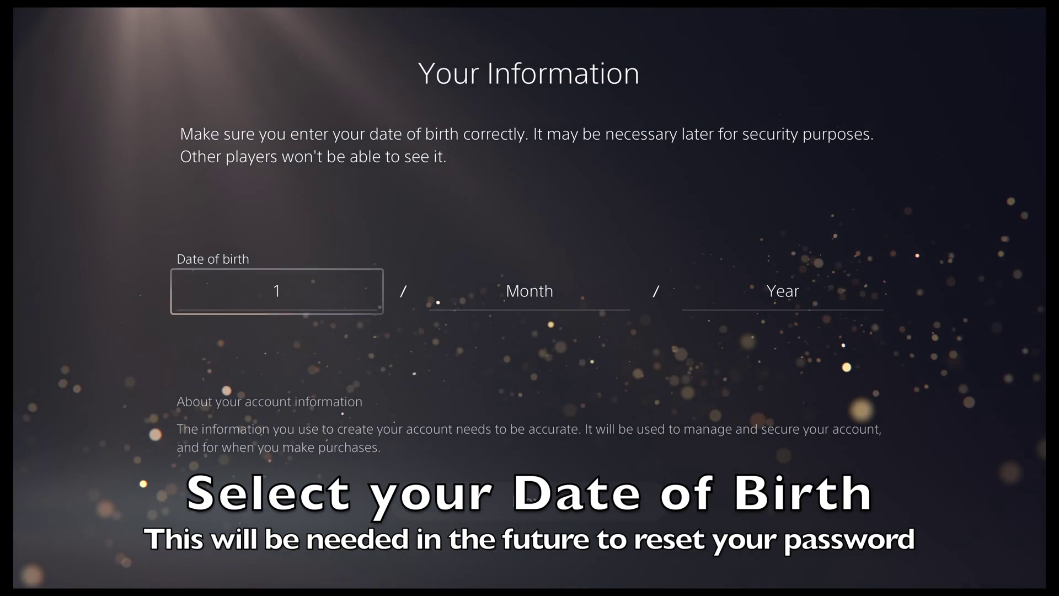
key("Right")
key("Return")
key("Down")
key("Down")
key("Down")
key("Down")
key("Down")
key("Down")
key("Down")
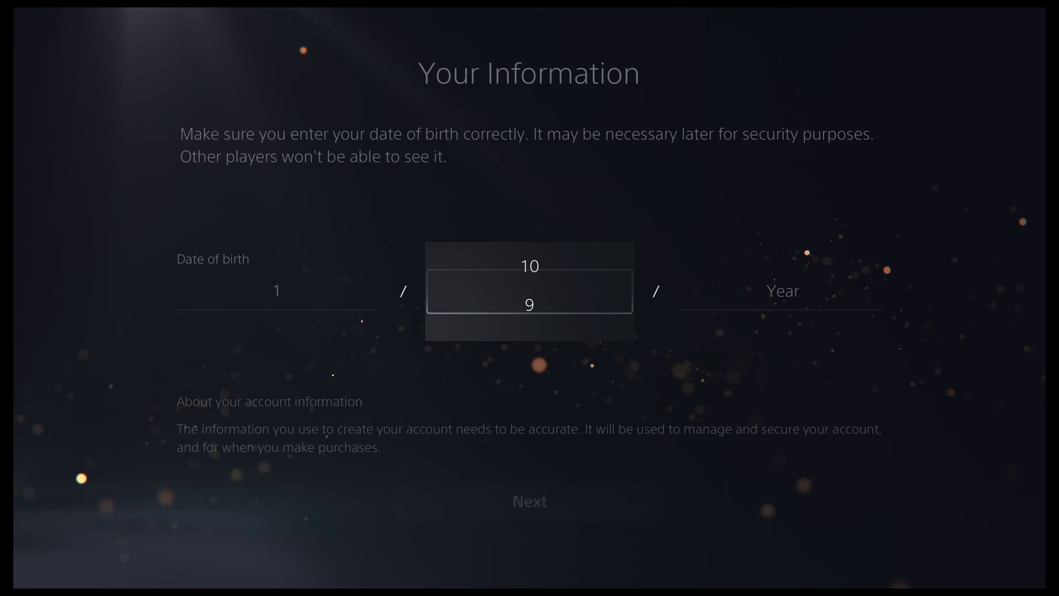
key("Return")
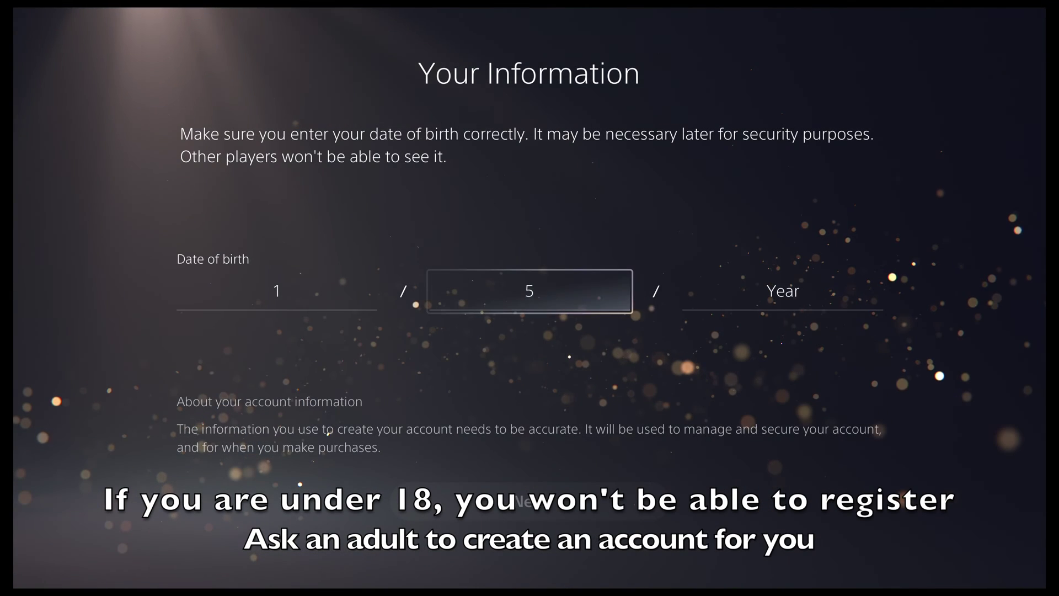
key("Right")
key("Return")
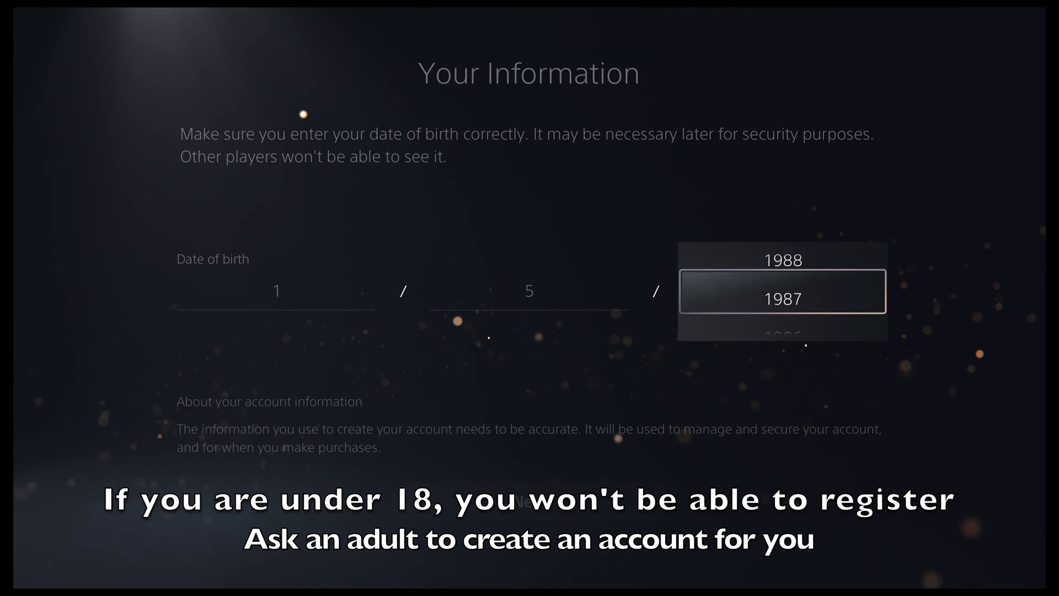
key("Return")
key("Down")
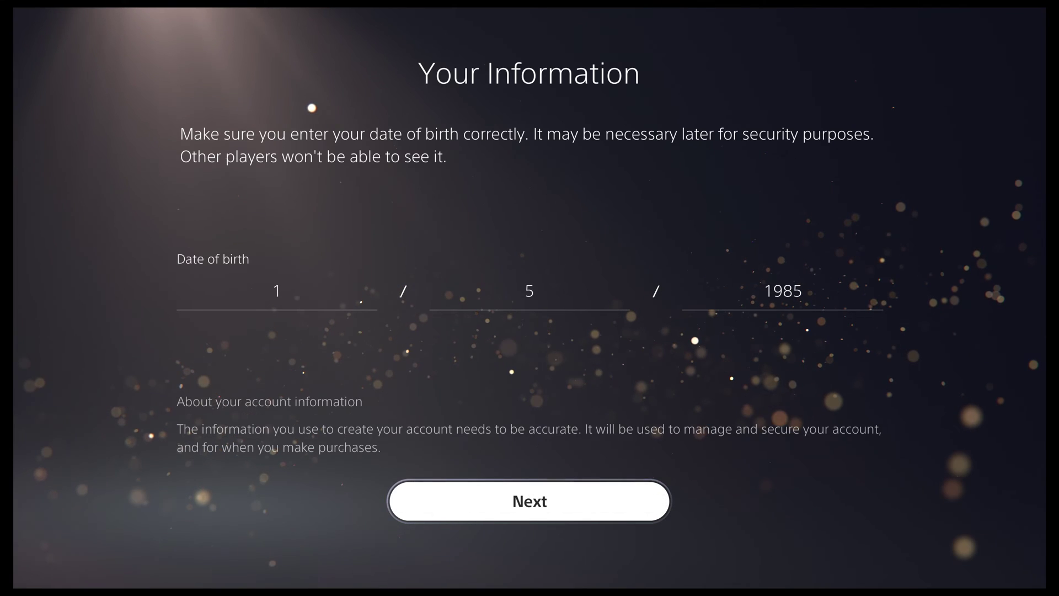
key("Return")
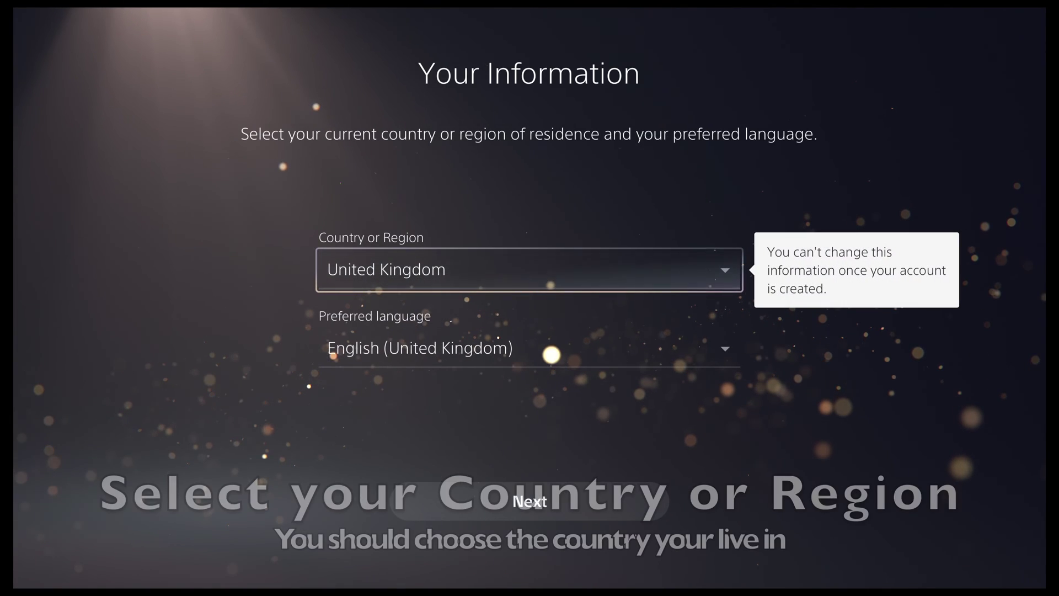
Keep United Kingdom and English (United Kingdom), then submit the sign-in e-mail and confirmed password.
key("Down")
key("Down")
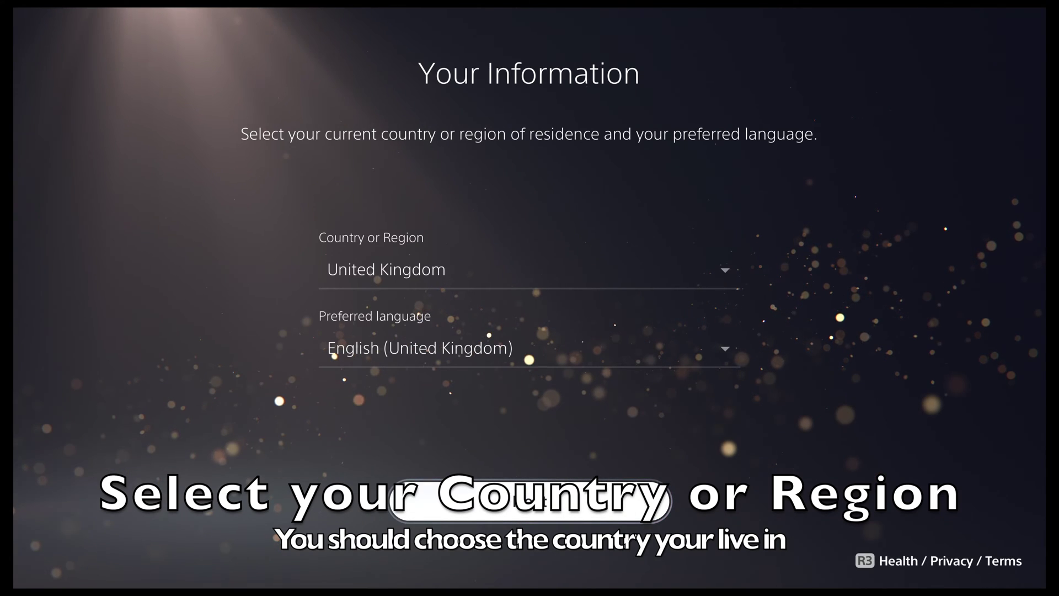
key("Return")
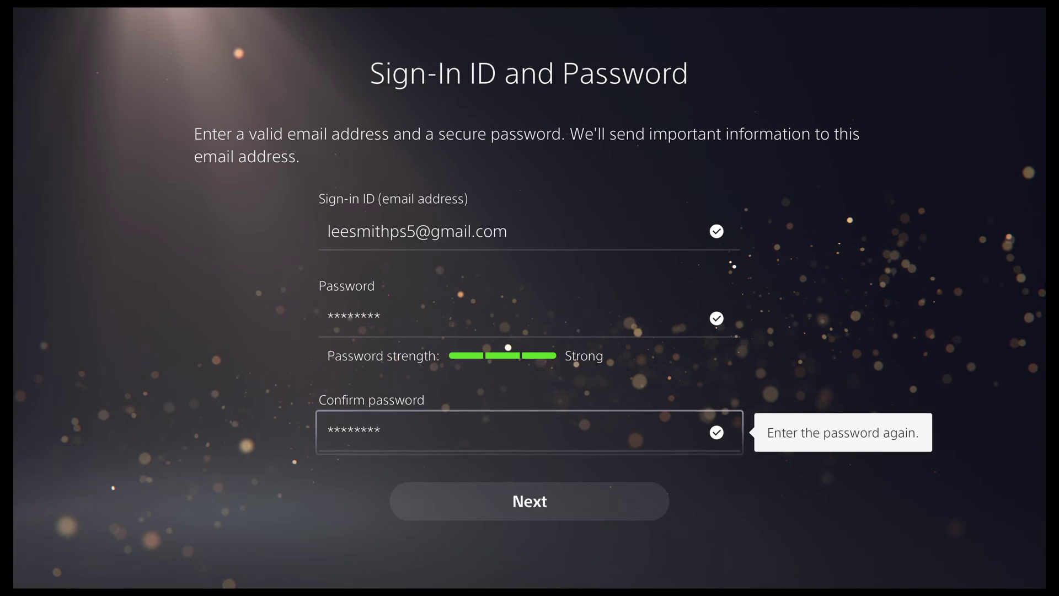
key("Down")
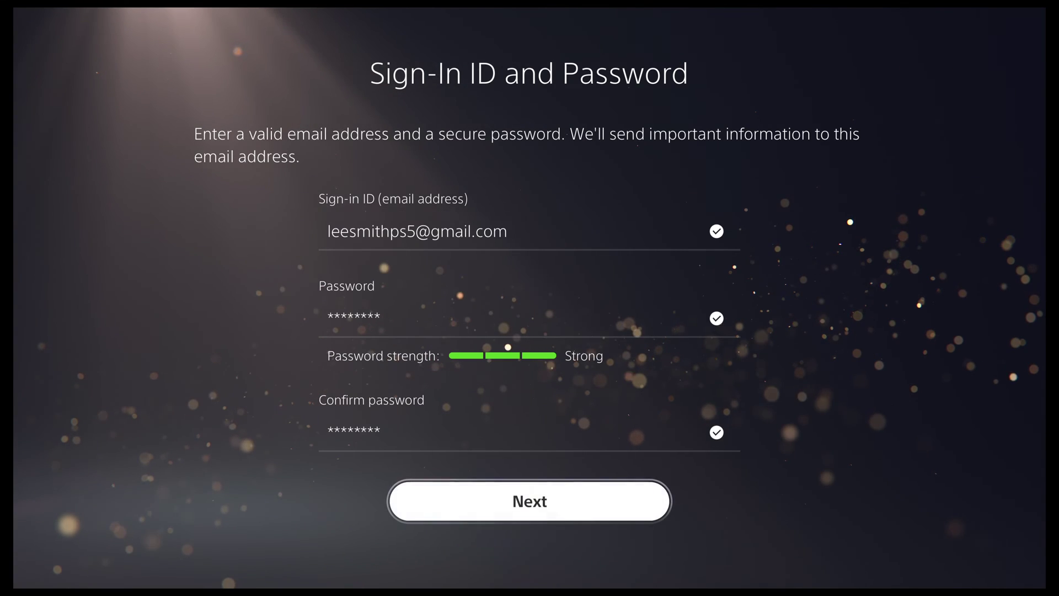
key("Return")
key("Return")
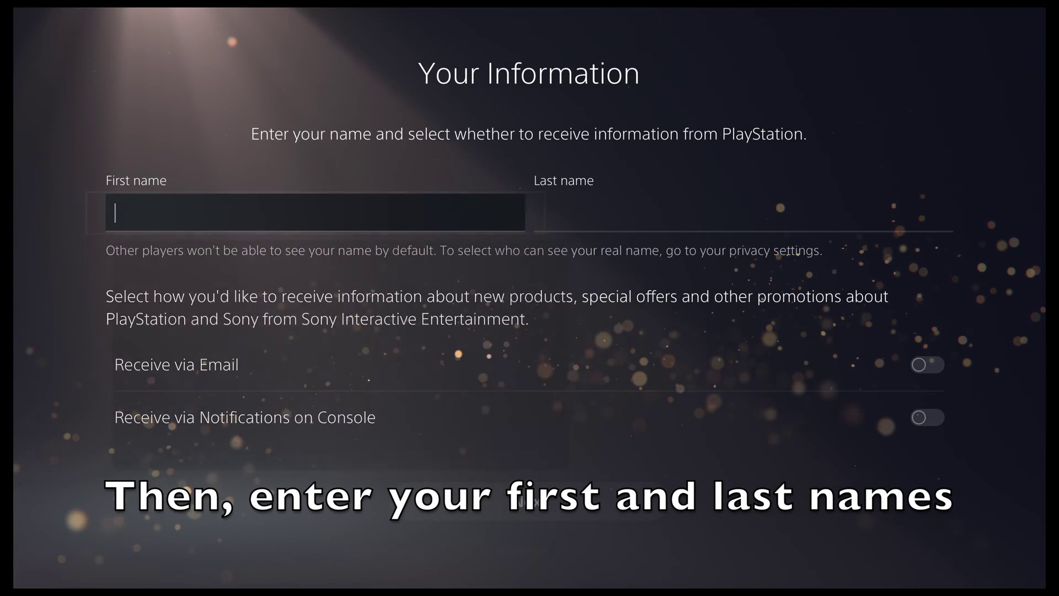
Enter the account holder's first and last name on the on-screen keyboard.
key("Right")
key("Right")
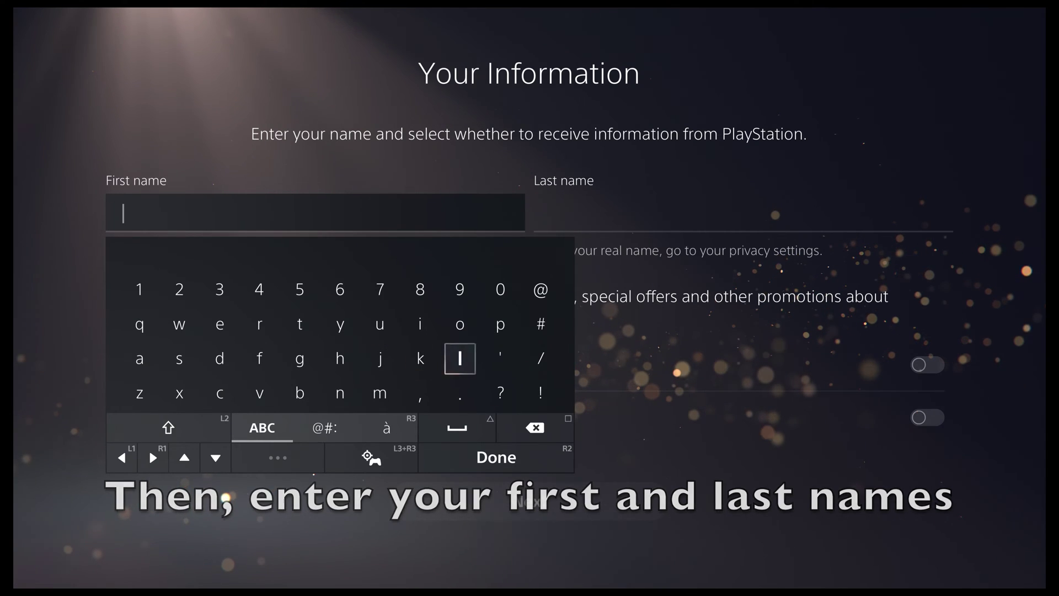
key("Up")
key("Left")
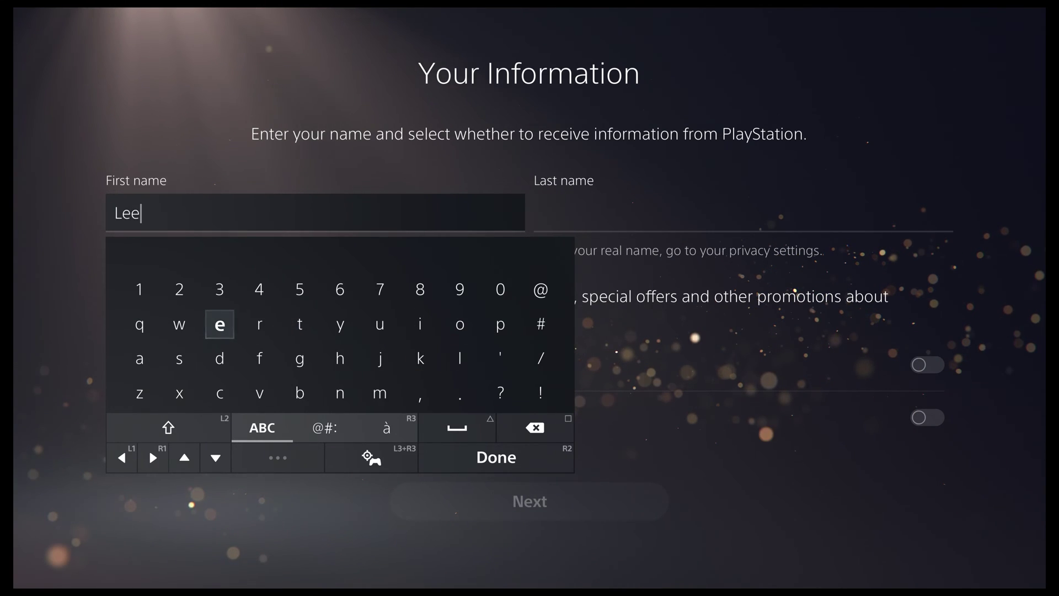
key("Return")
key("Return")
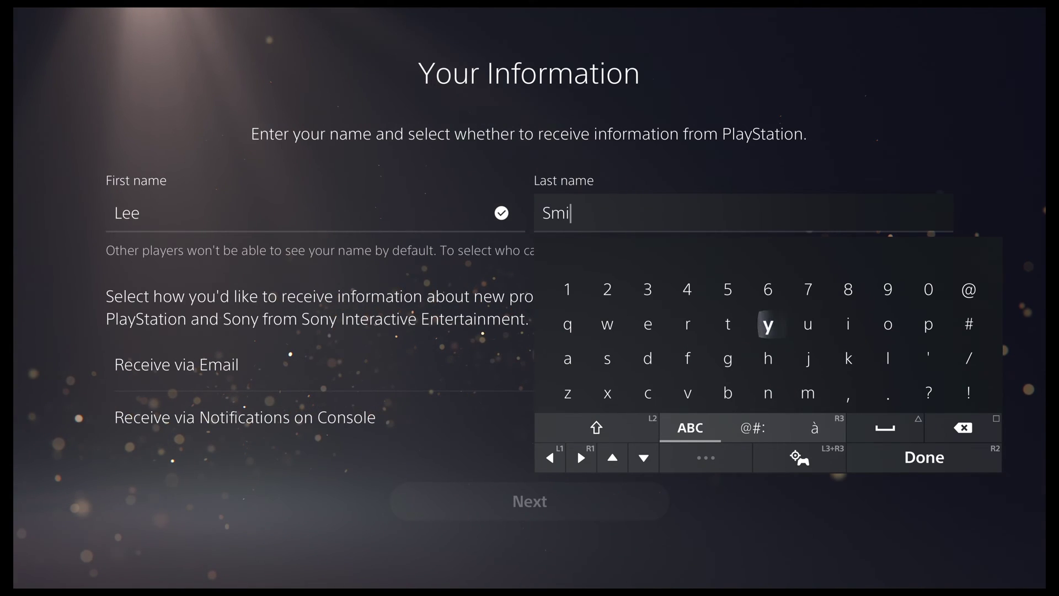
key("Return")
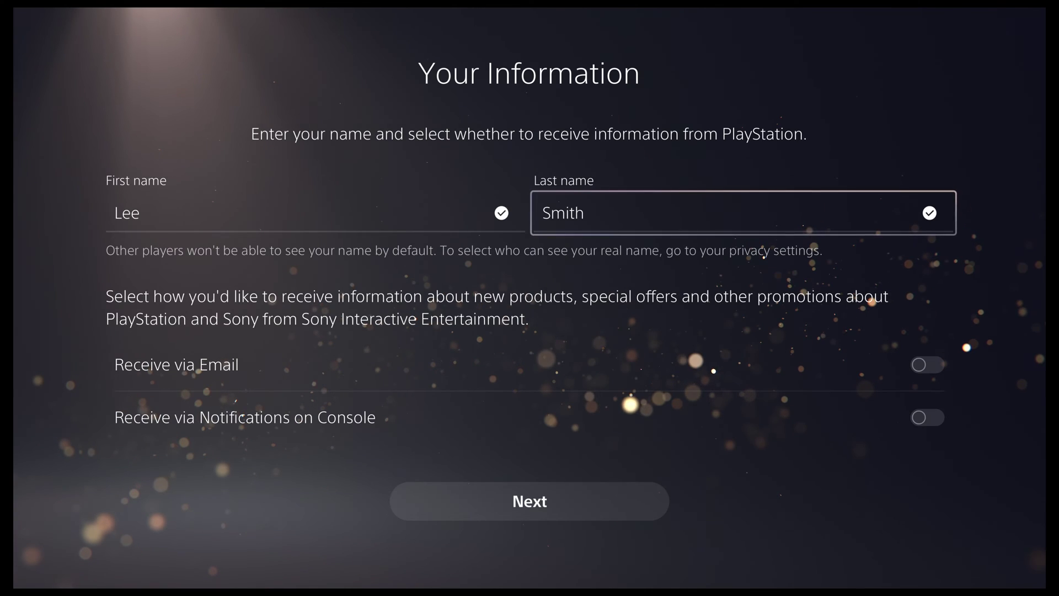
Leave both promotional Receive via toggles off and continue.
key("Down")
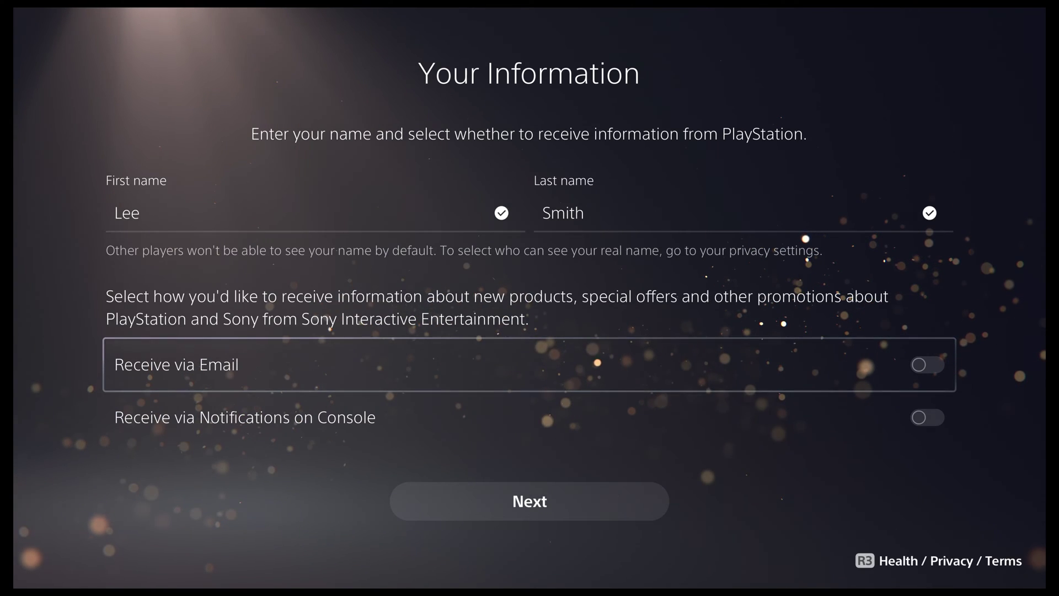
key("Down")
key("Down")
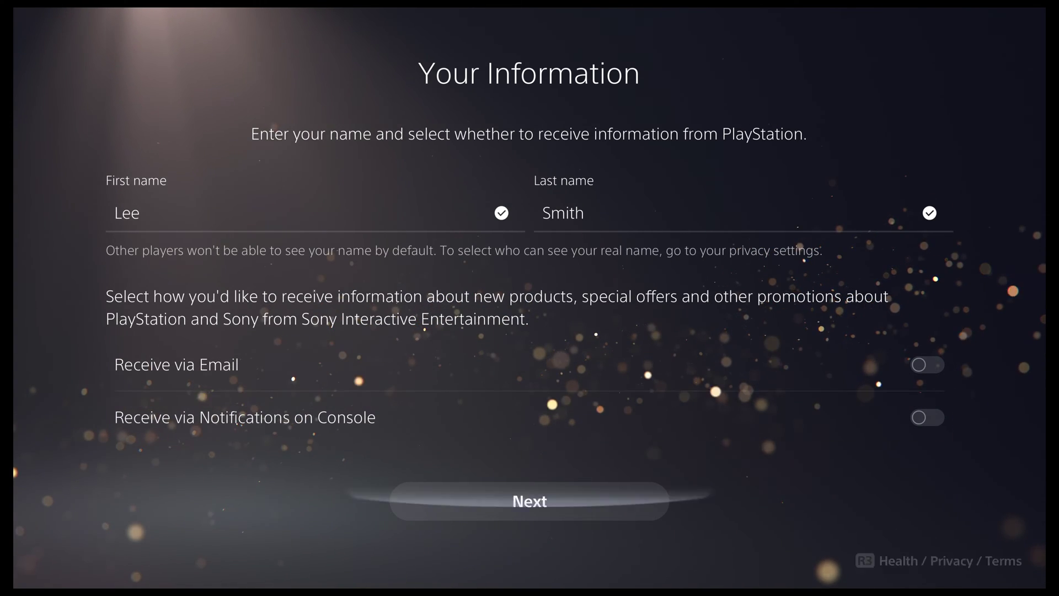
key("Return")
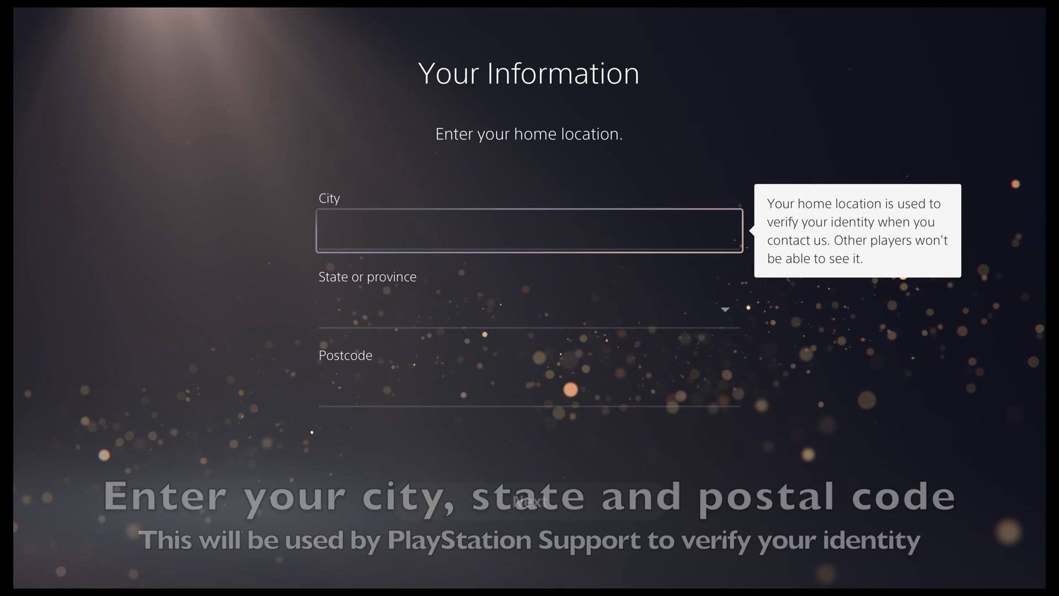
Type 'Lon' for the home city and accept the suggested London.
key("Return")
key("Right")
key("shift")
type("L")
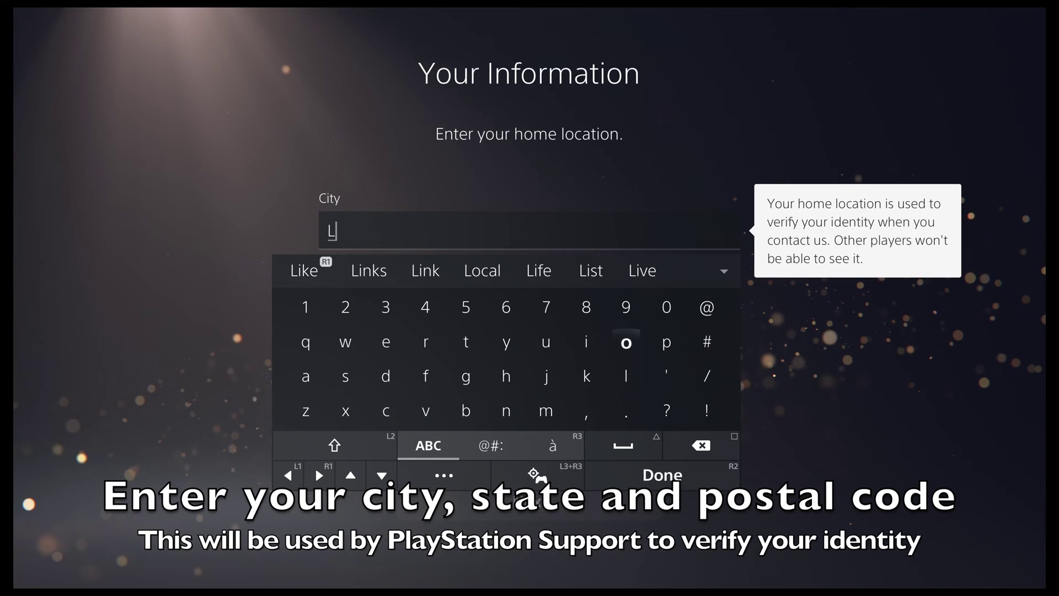
type("on")
key("Up")
key("Left")
key("Left")
key("Up")
key("Up")
key("Up")
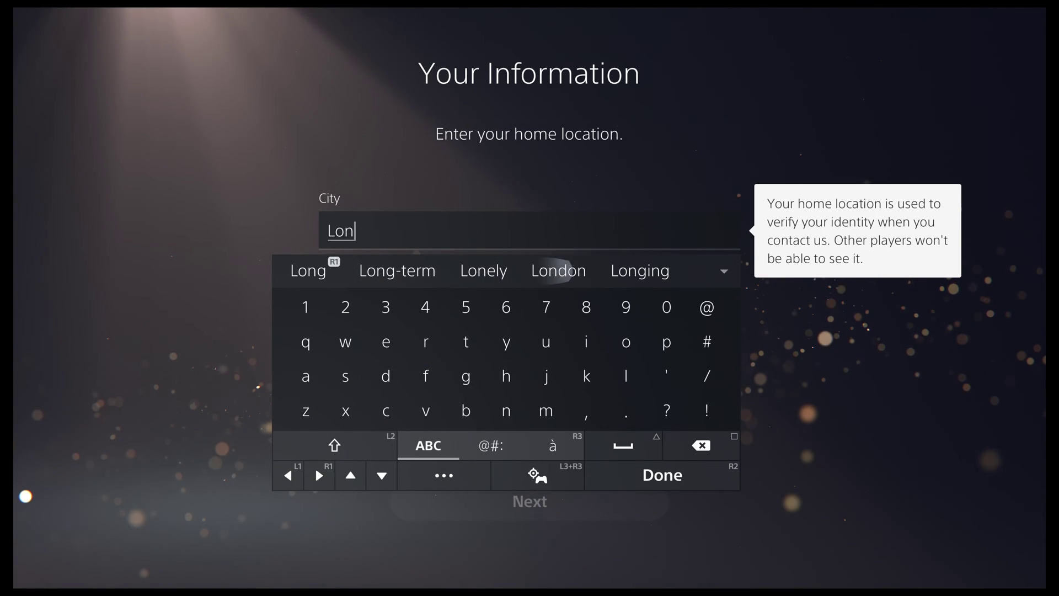
key("Return")
key("Return")
Pick the home county from the State or province list.
key("Down")
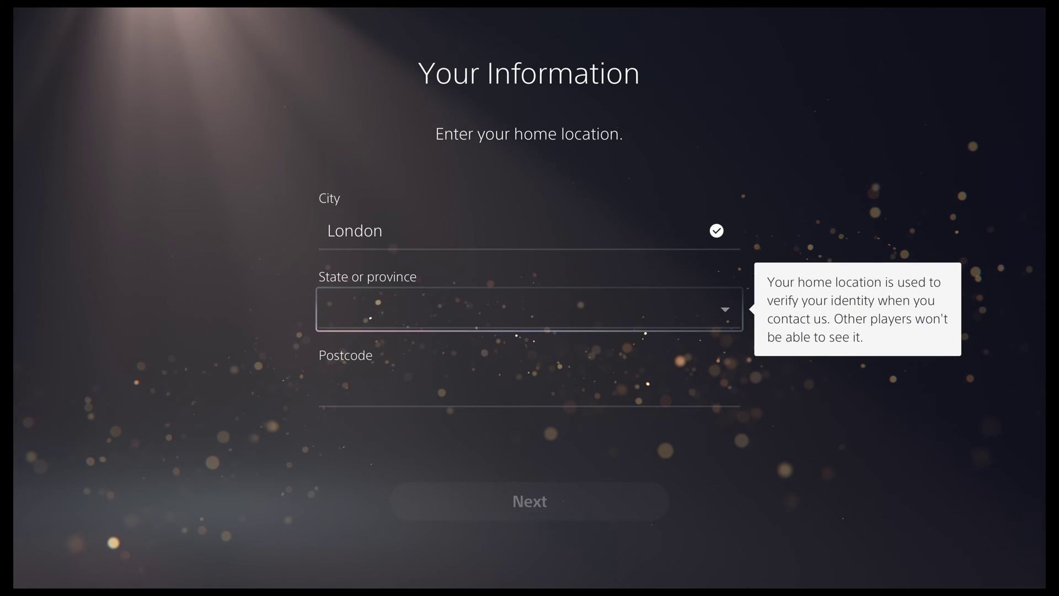
key("Down")
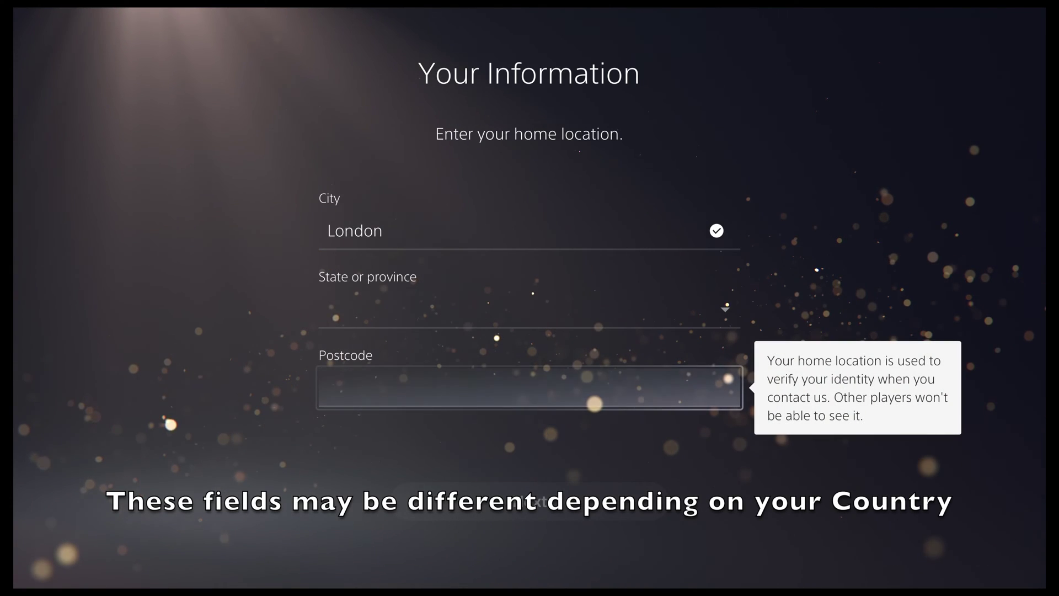
key("Up")
key("Return")
key("Return")
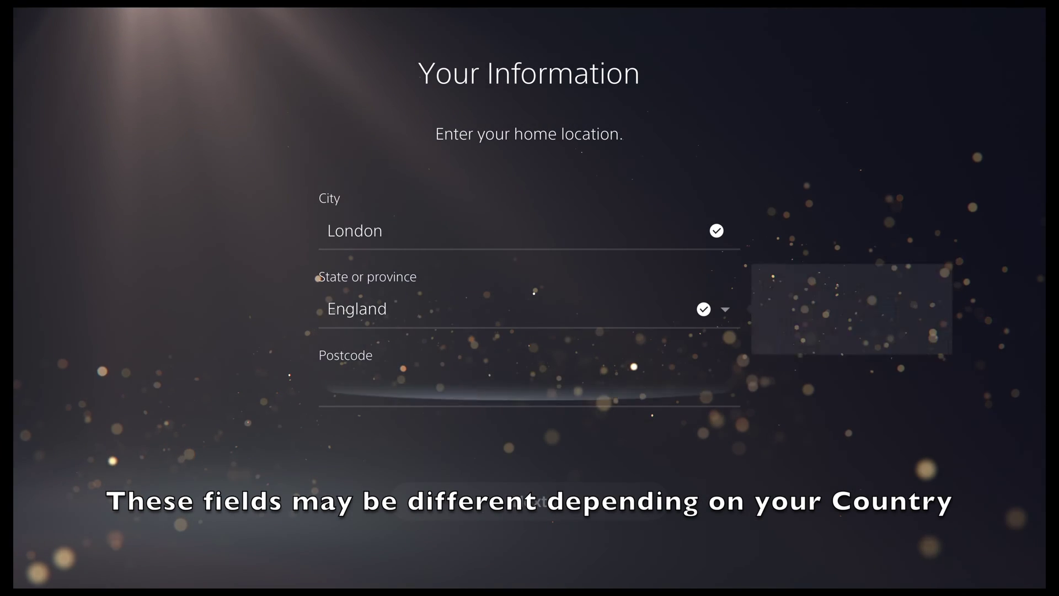
key("Down")
key("Return")
Enter the home postcode character by character on the on-screen keyboard.
key("Right")
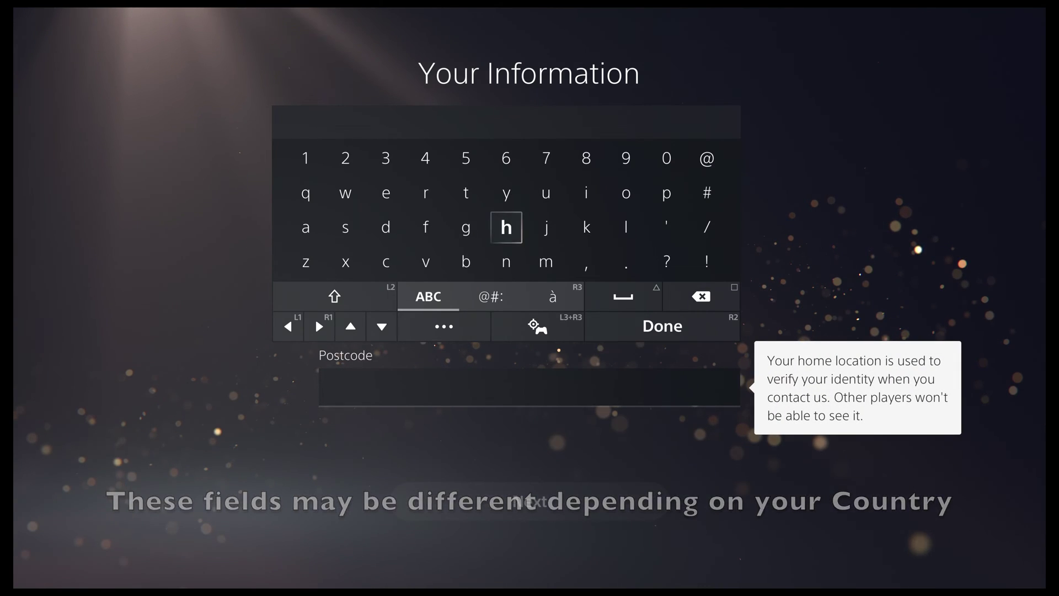
type("H")
key("Left")
key("Left")
key("Left")
key("Left")
key("Left")
type("A")
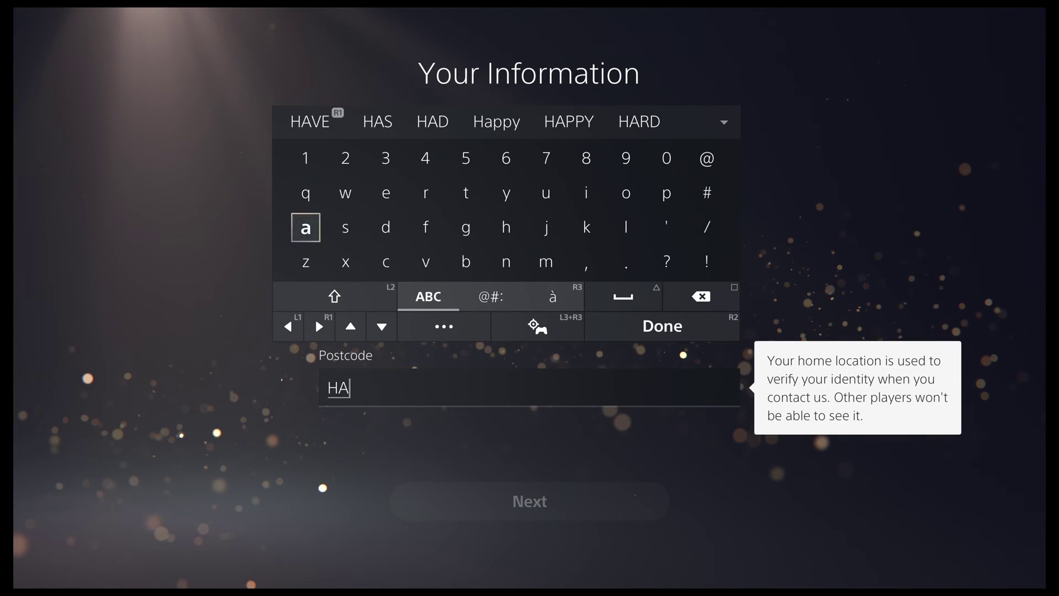
key("Right")
key("Right")
key("Up")
key("Right")
key("Right")
key("Right")
key("Right")
key("Right")
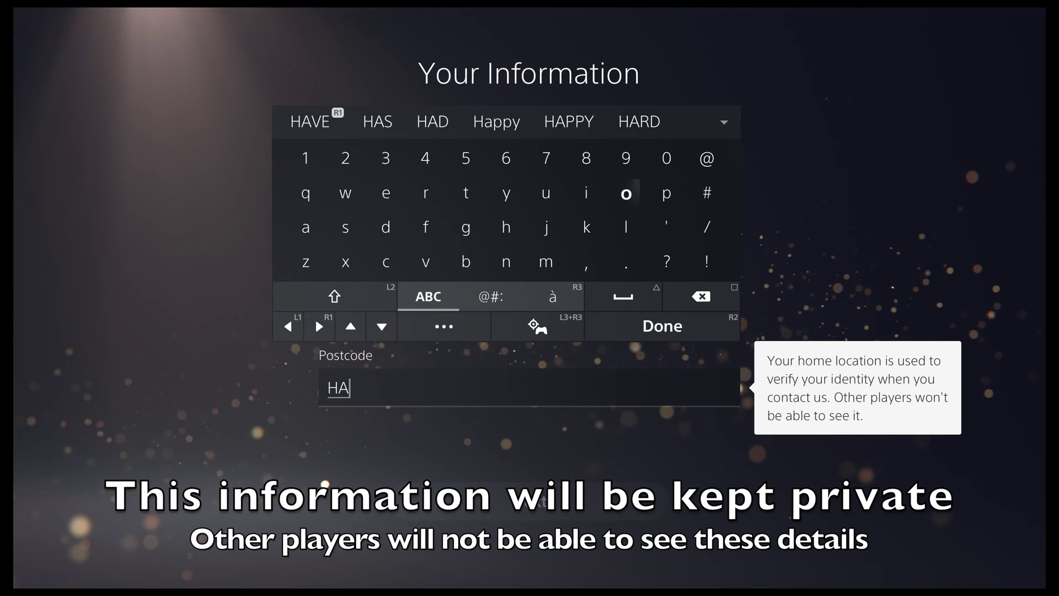
key("Up")
type("9")
key("Left")
key("Right")
key("Left")
type("8")
key("Down")
key("Down")
key("Left")
key("Down")
key("Left")
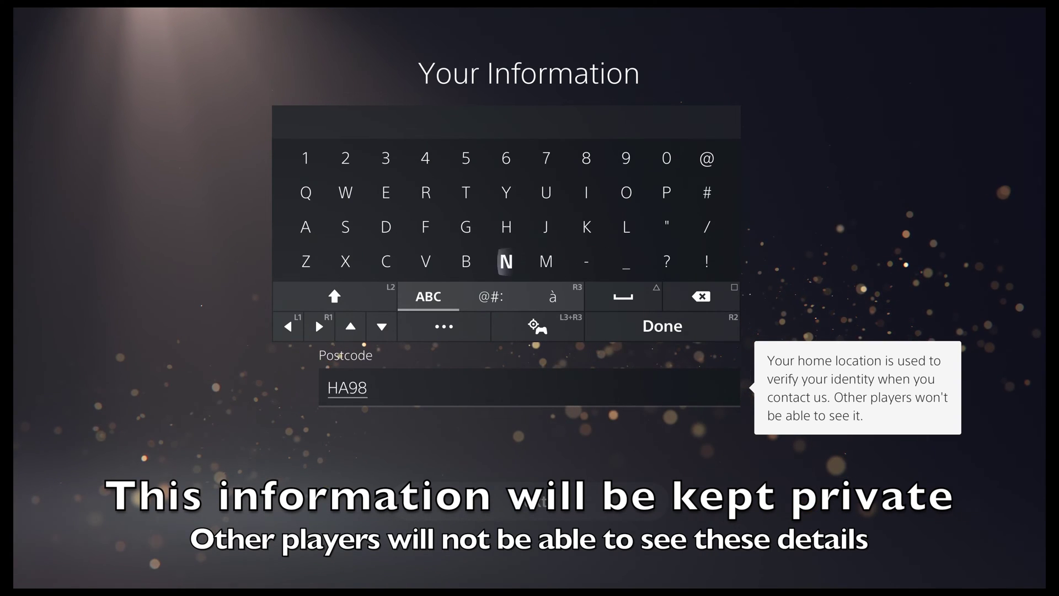
type("N")
key("Up")
key("Left")
key("Left")
key("Left")
key("Left")
type("a")
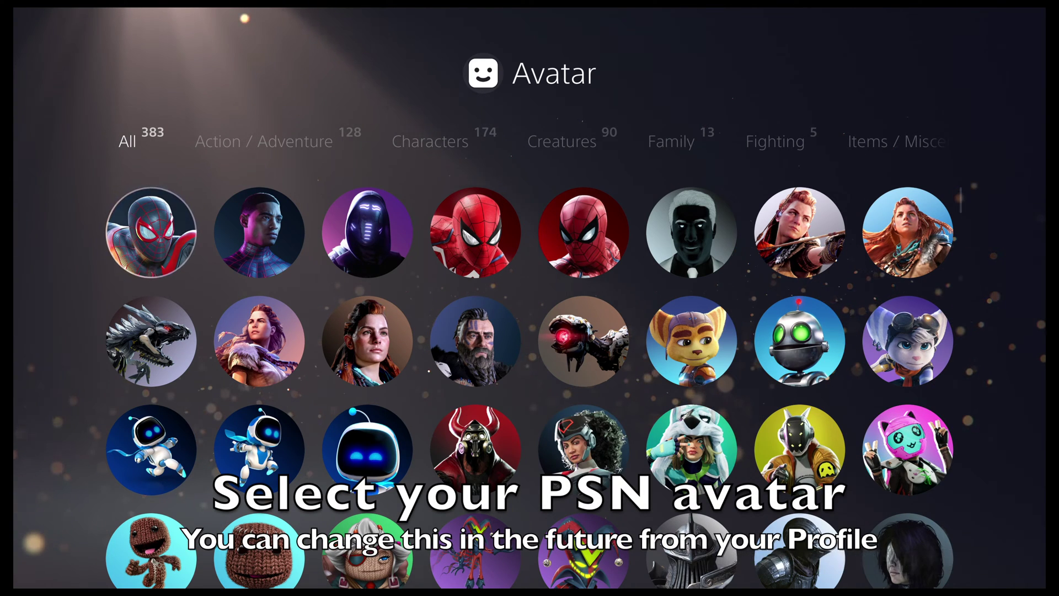
Pick the Miles Morales Spider-Man avatar and confirm it on This is you!
key("Return")
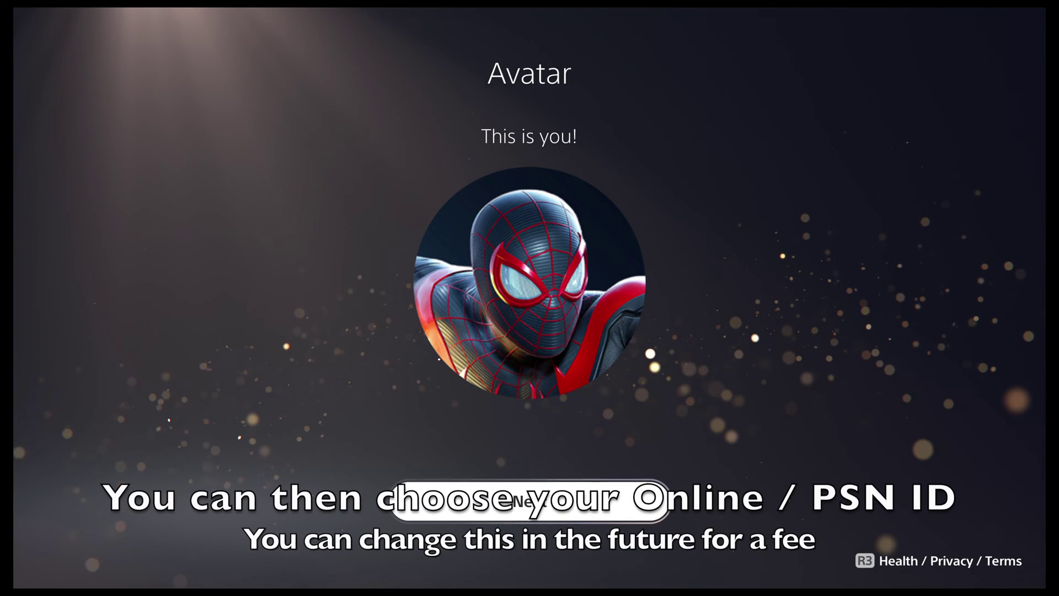
key("Return")
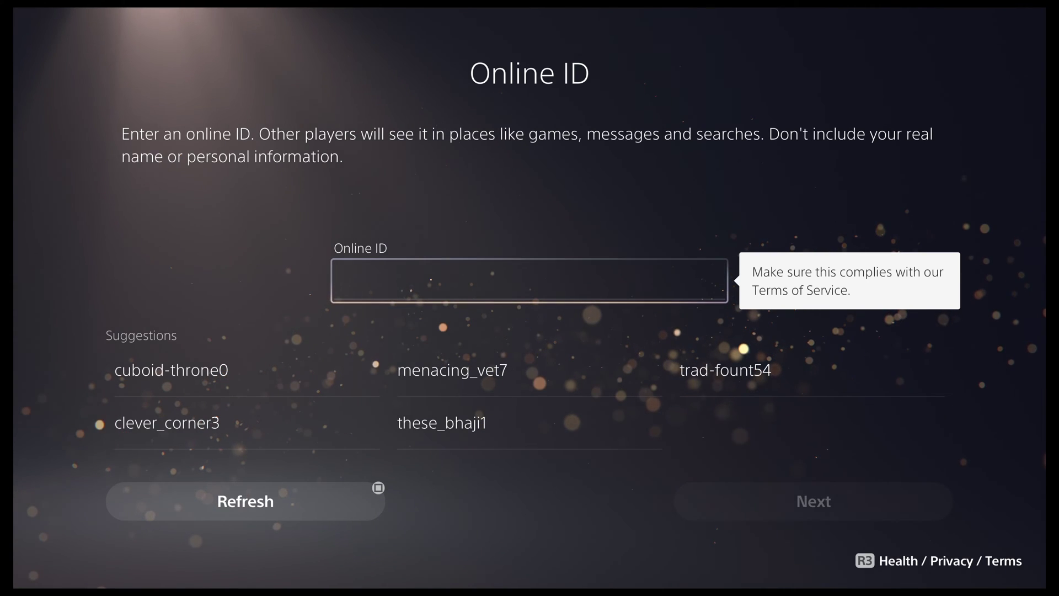
Type a custom online ID on the on-screen keyboard and submit it.
key("Return")
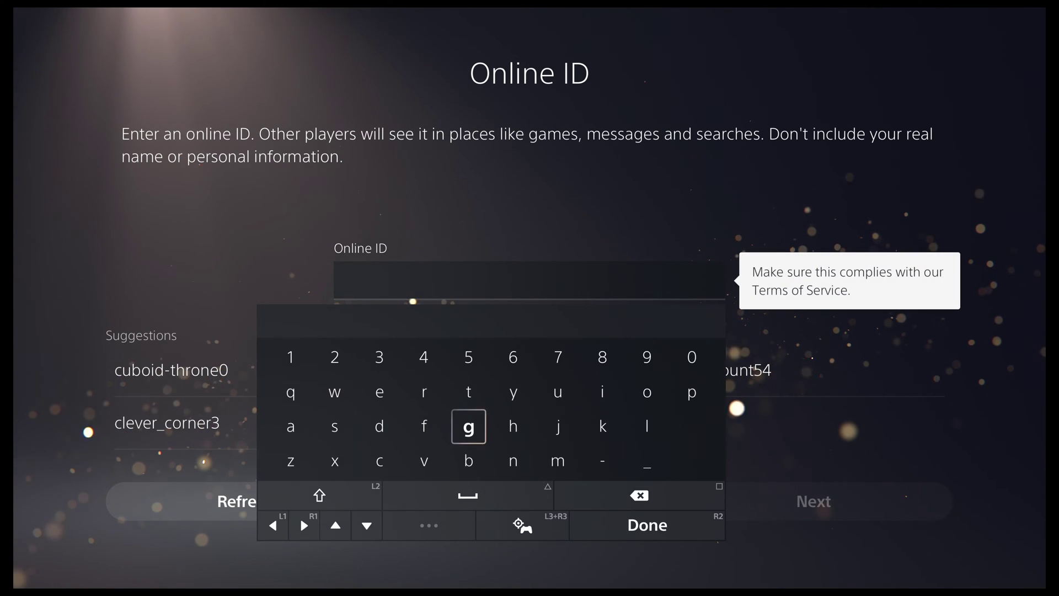
key("Left")
key("Left")
key("Left")
key("Right")
key("Right")
key("Right")
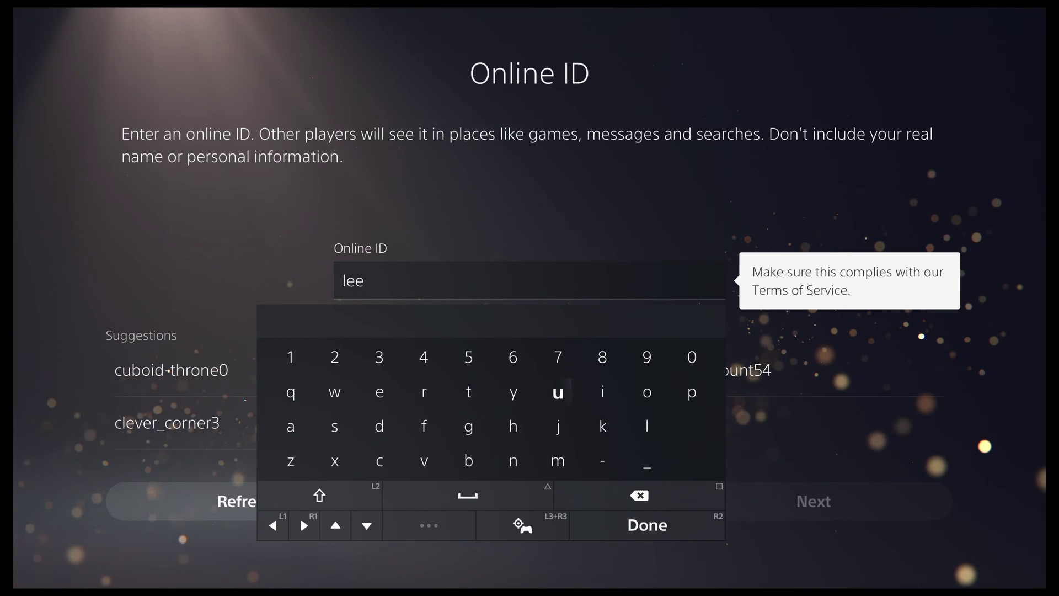
key("Left")
type("s")
key("Right")
type("m")
key("Up")
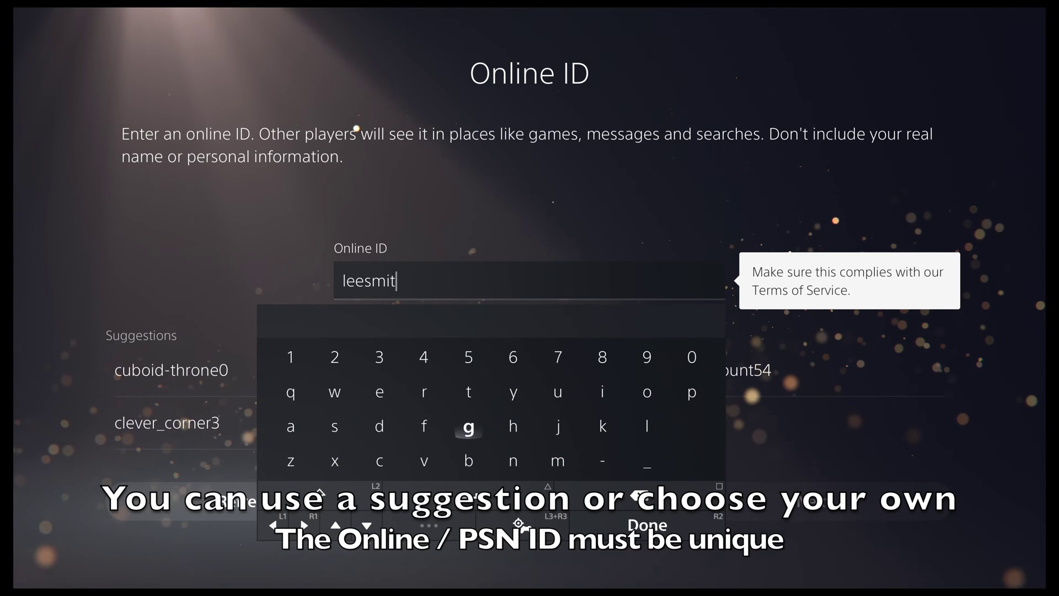
type("h")
key("Up")
key("Right")
key("Right")
key("Right")
key("Right")
type("p")
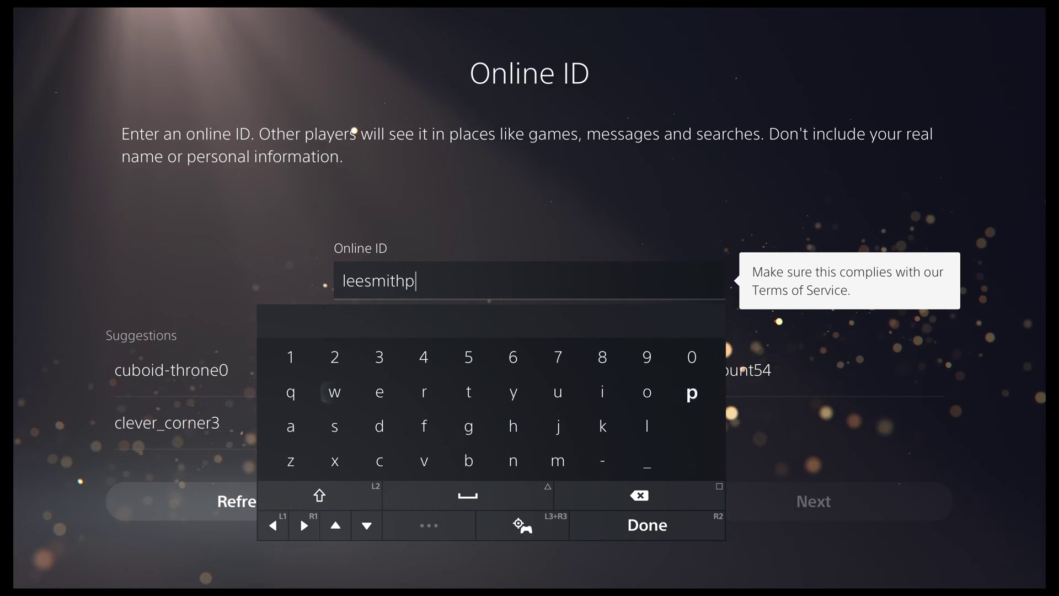
key("Right")
key("Right")
key("Down")
type("s")
key("Up")
key("Up")
key("Right")
key("Right")
key("Right")
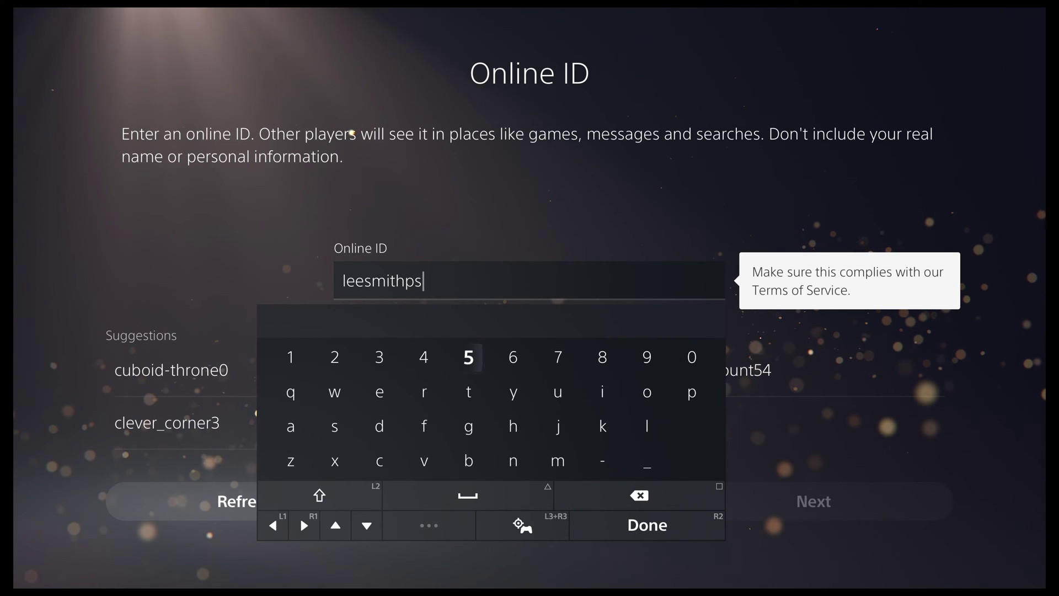
type("5")
key("Return")
Re-edit the rejected online ID until it is accepted, then press Next.
key("Down")
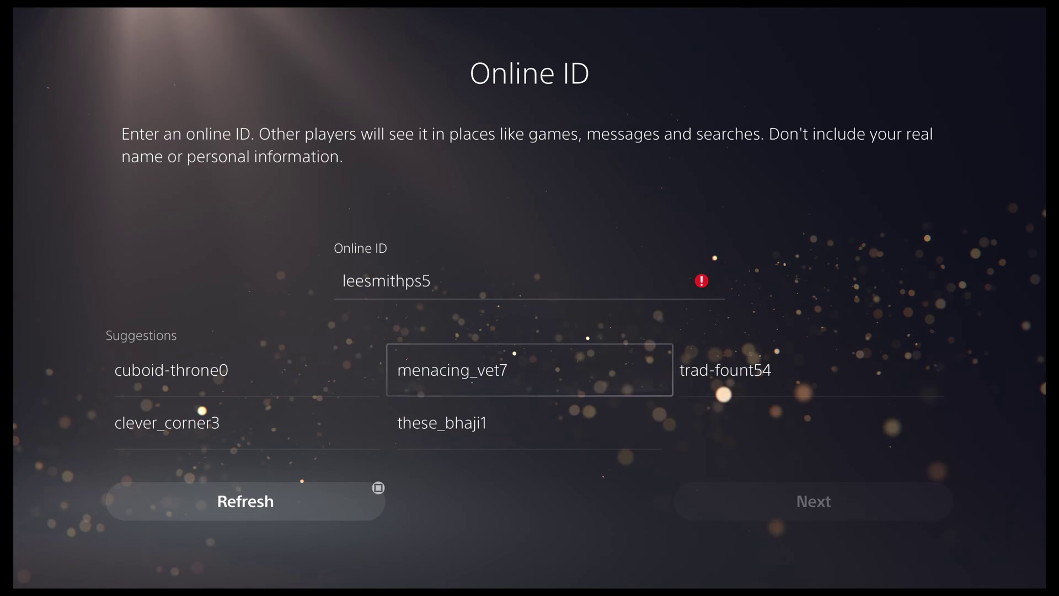
key("Up")
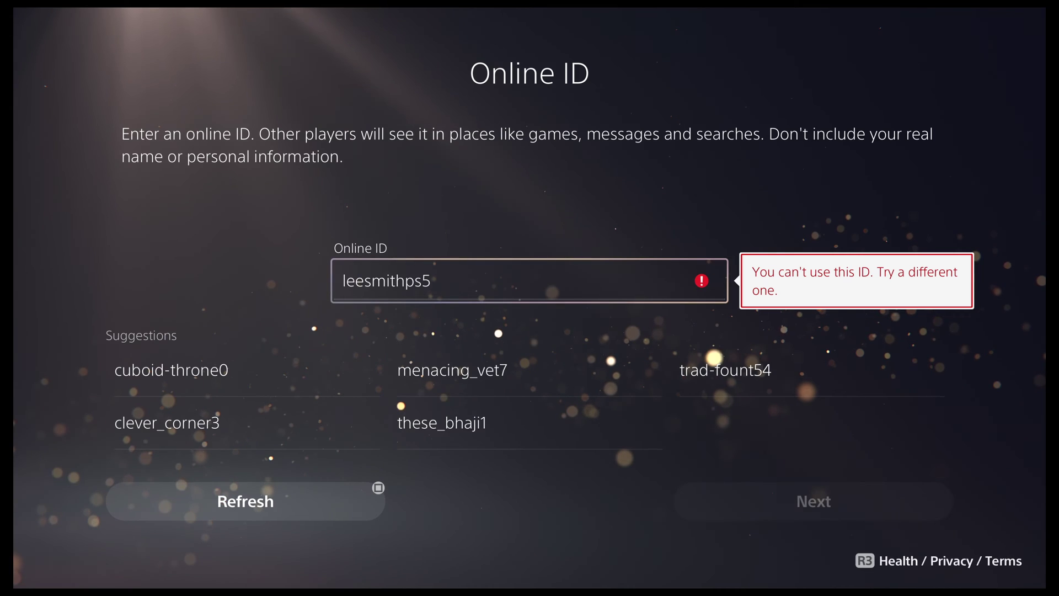
key("Return")
key("Return")
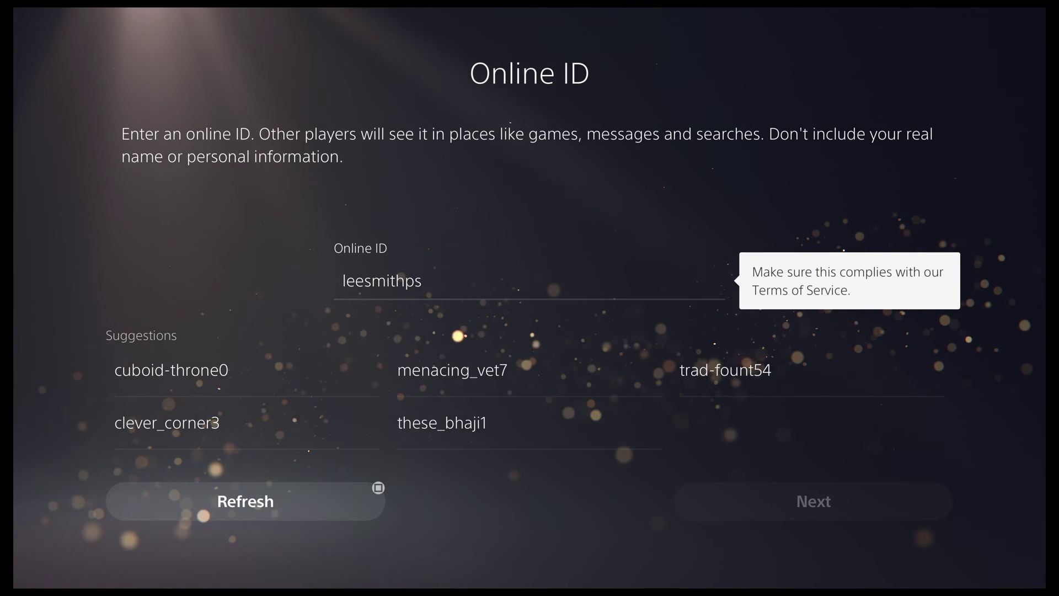
key("Down")
key("Down")
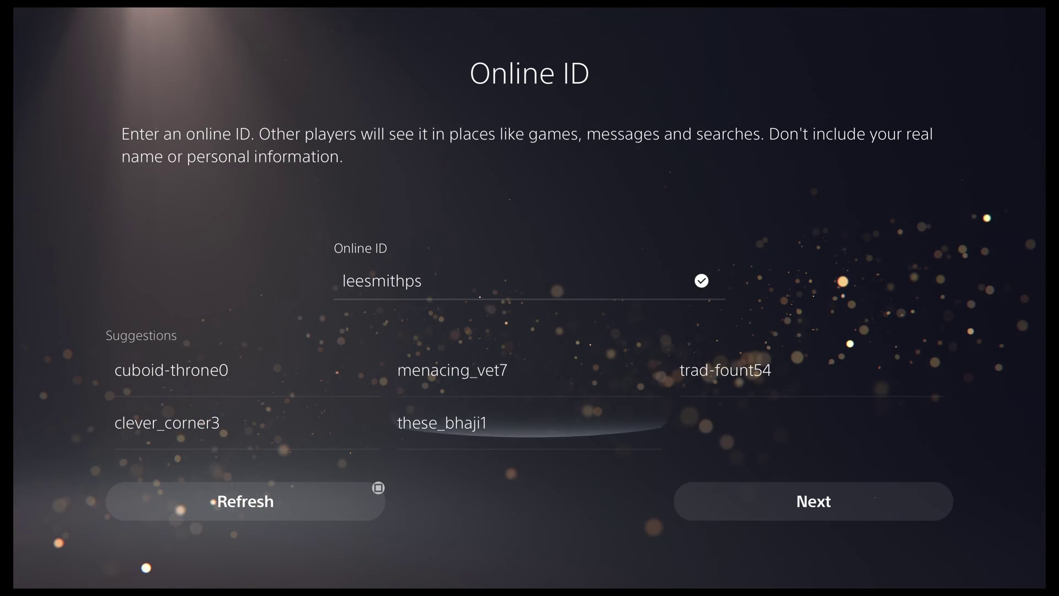
key("Right")
key("Down")
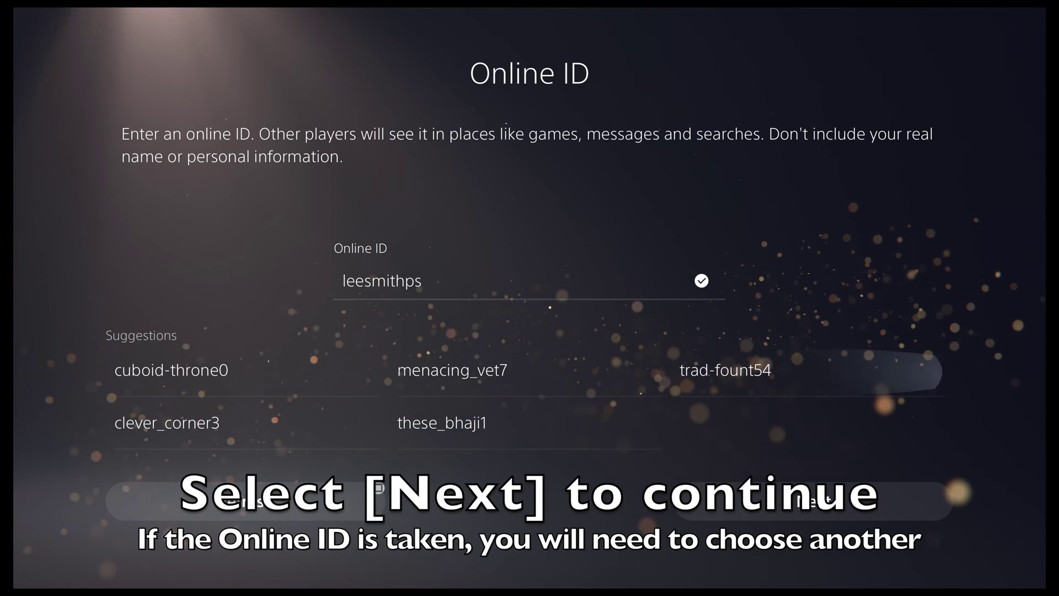
key("Down")
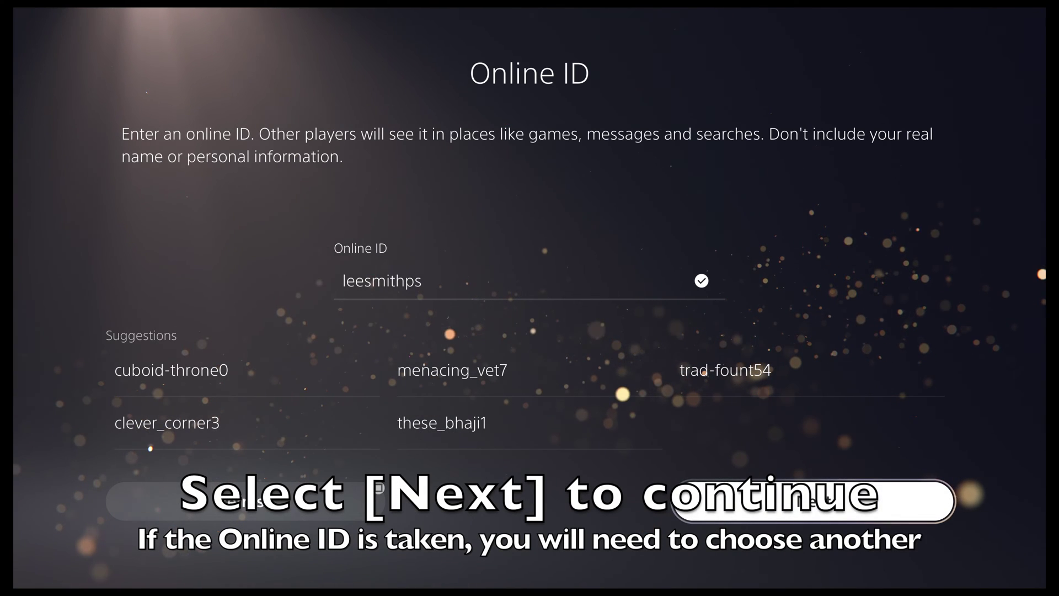
key("Return")
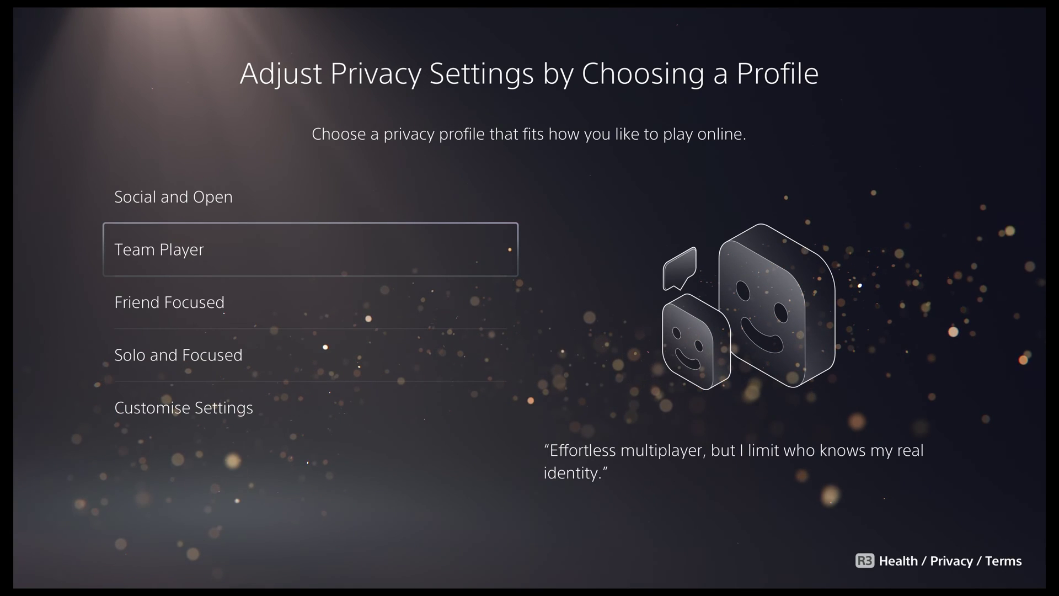
Apply Team Player privacy, confirm full data collection, and confirm personalisation settings.
key("Return")
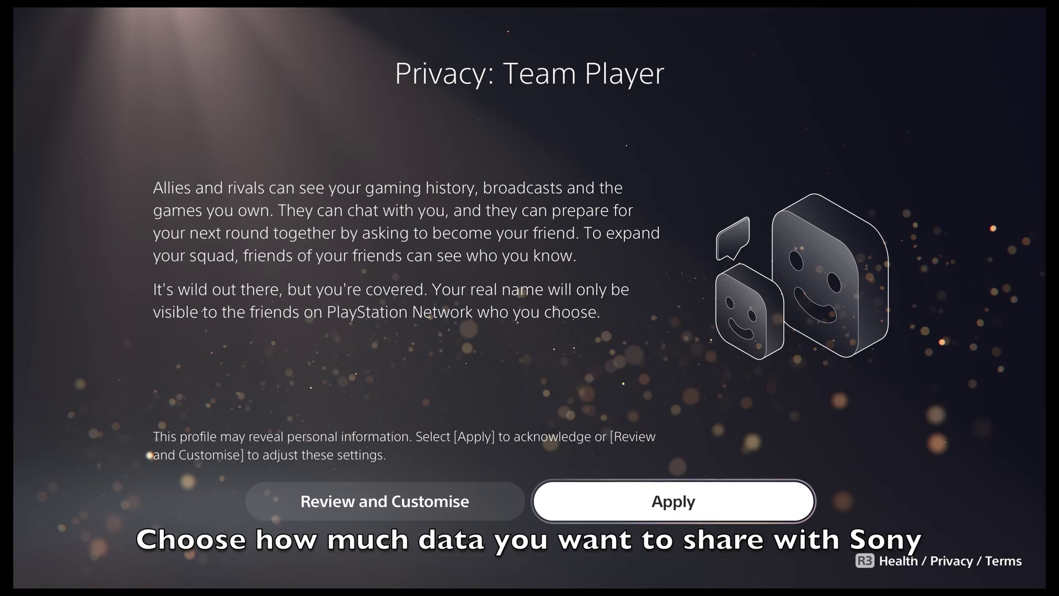
key("Return")
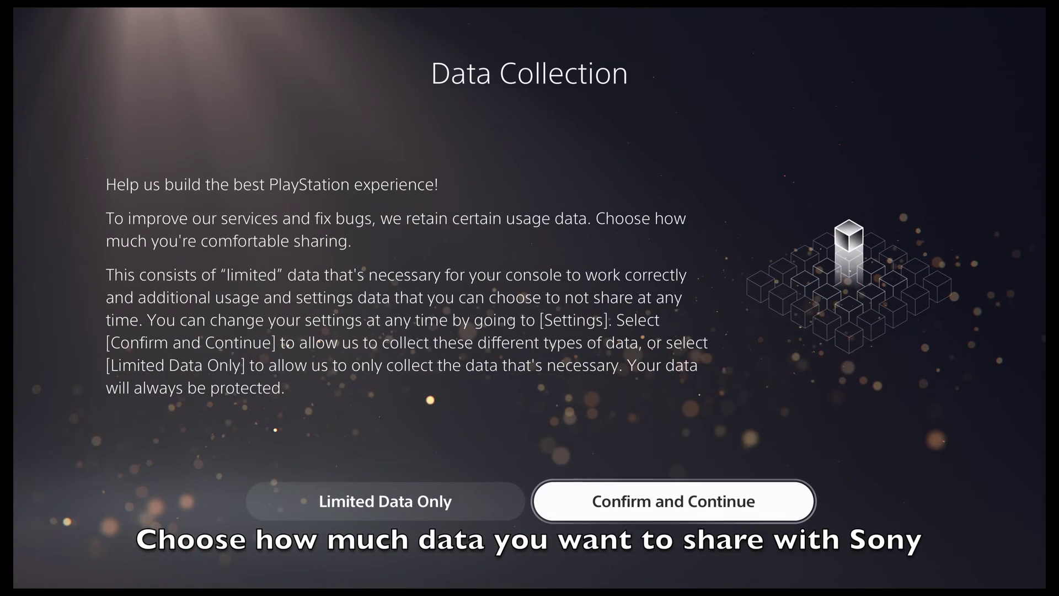
key("Return")
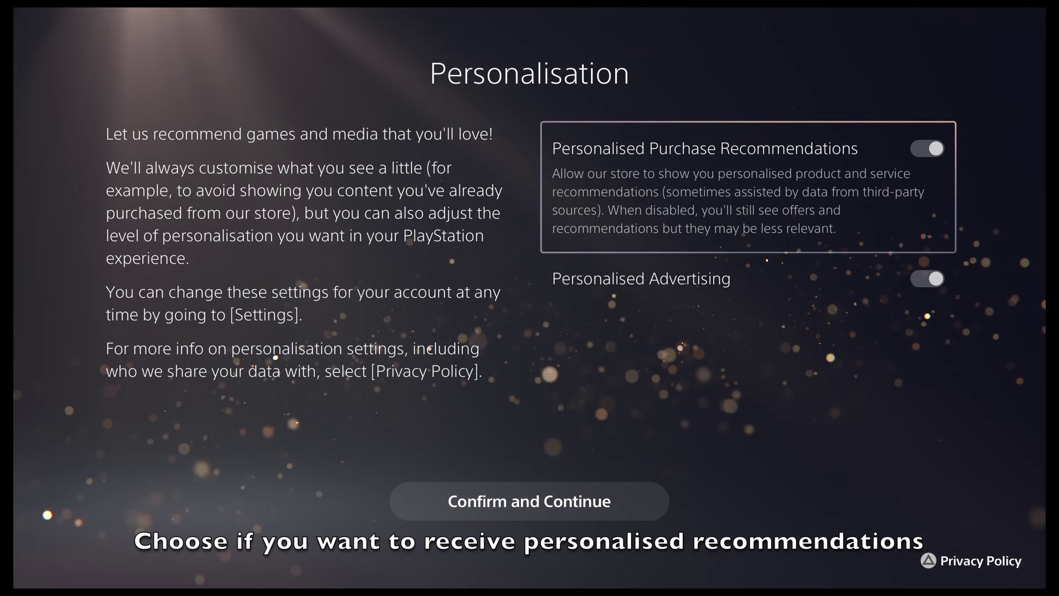
key("Down")
key("Down")
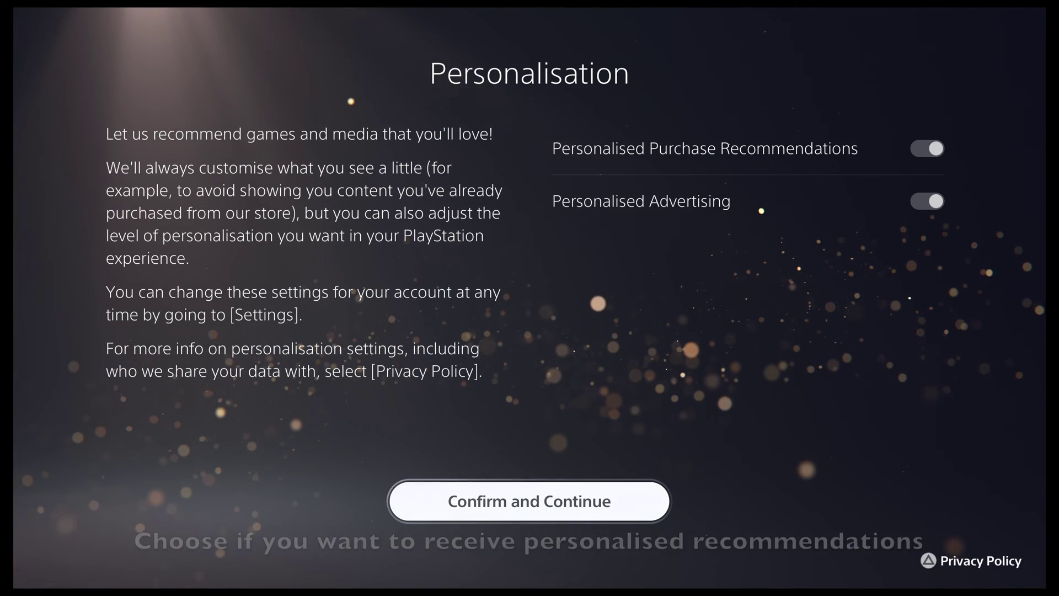
key("Return")
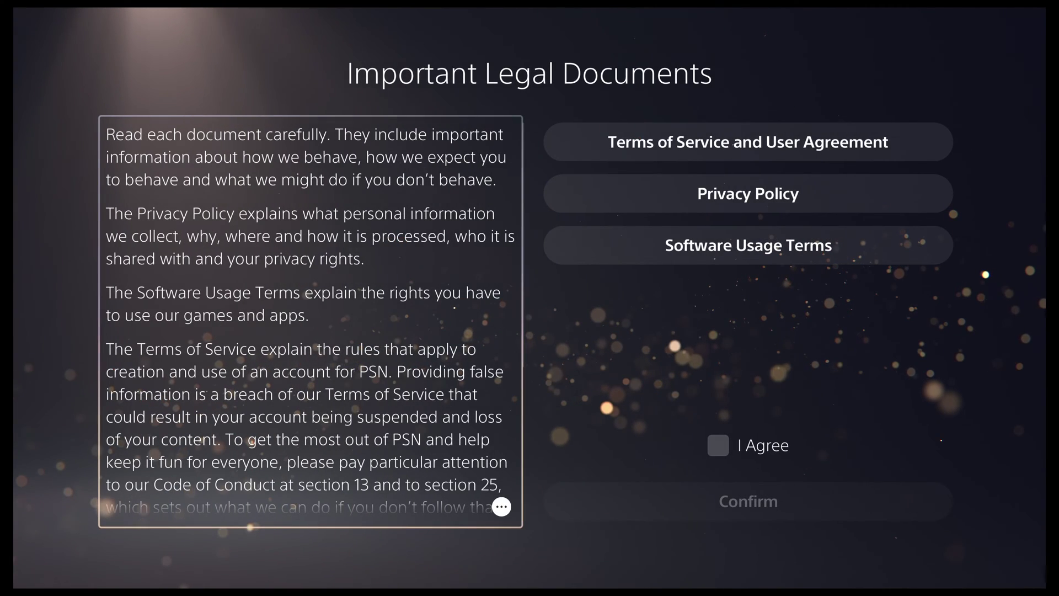
Tick I Agree on the Important Legal Documents and move down to Confirm.
key("Right")
key("Down")
key("Down")
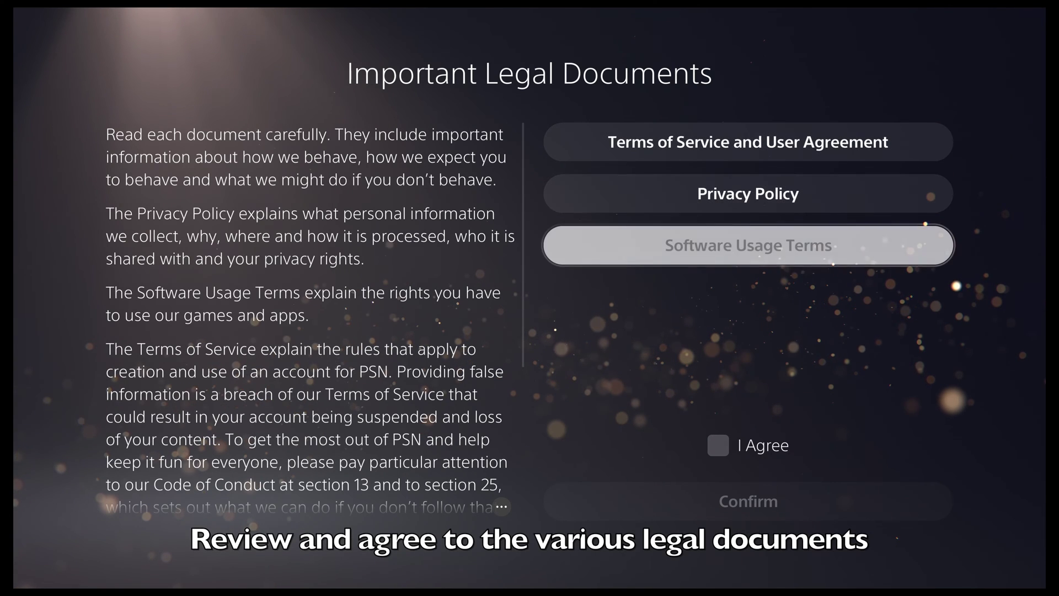
key("Down")
key("Return")
key("Down")
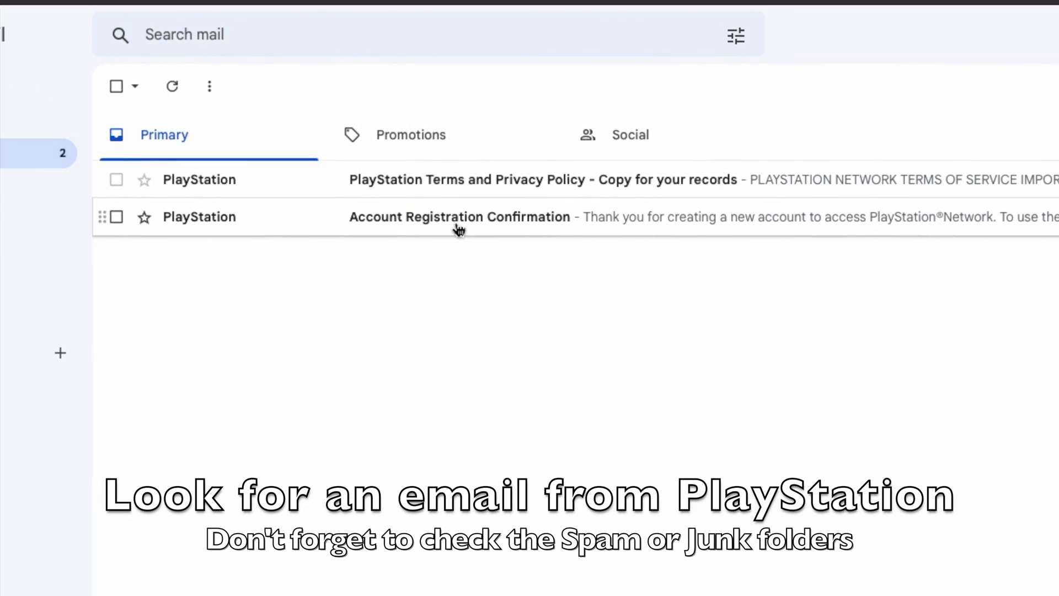
Open PlayStation's Account Registration Confirmation email in Gmail and scroll through it.
left_click(457, 225)
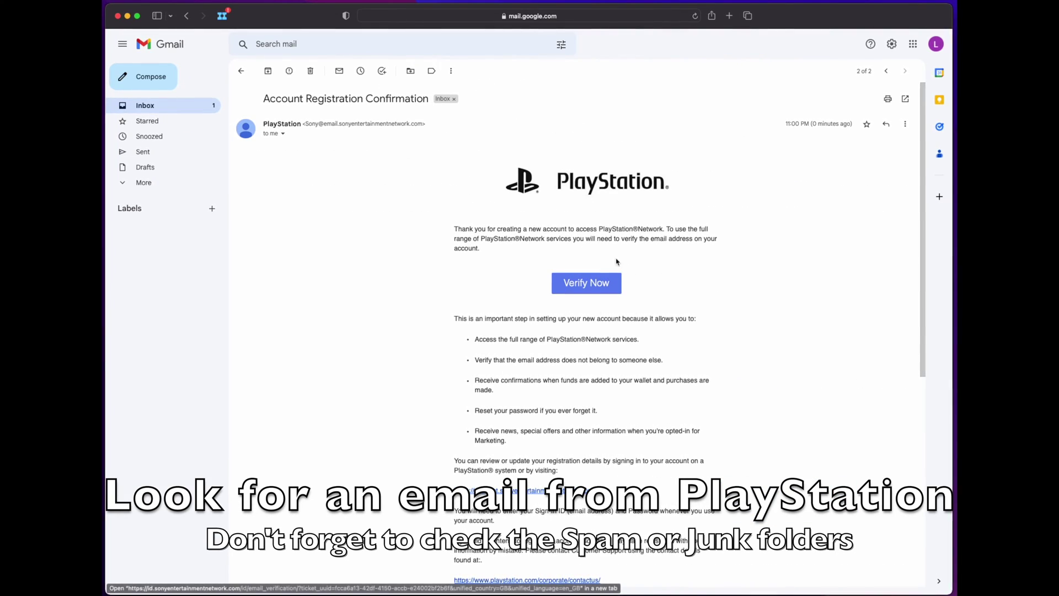
scroll(573, 376, "down", 2)
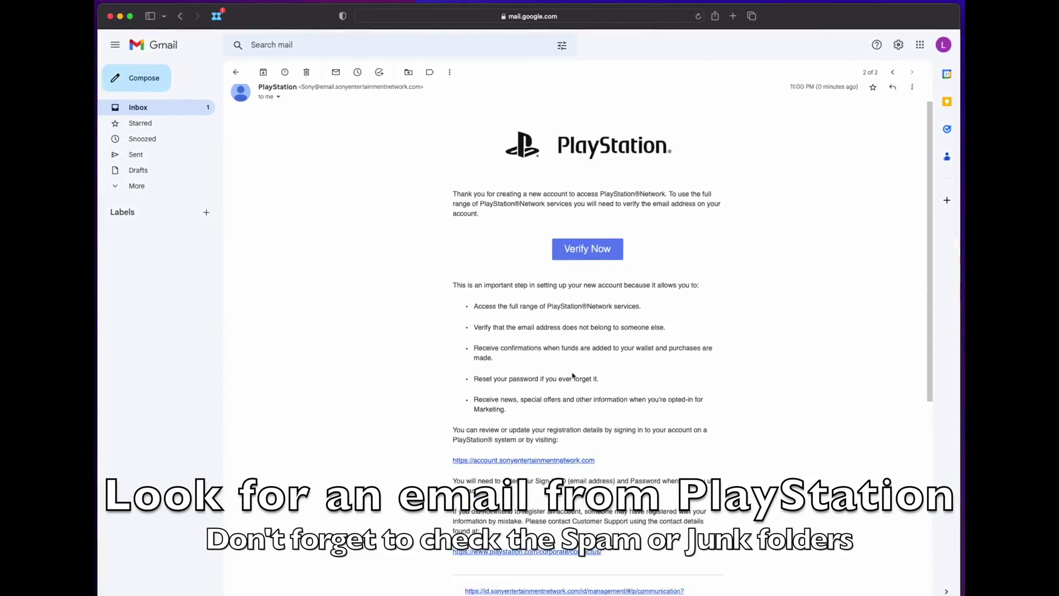
scroll(573, 375, "down", 3)
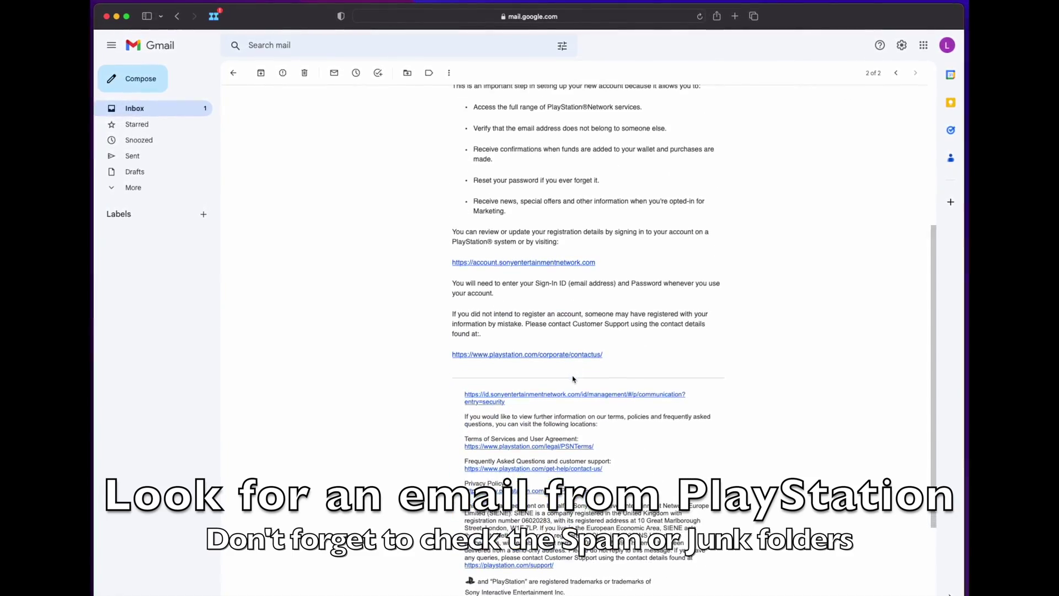
scroll(573, 376, "up", 8)
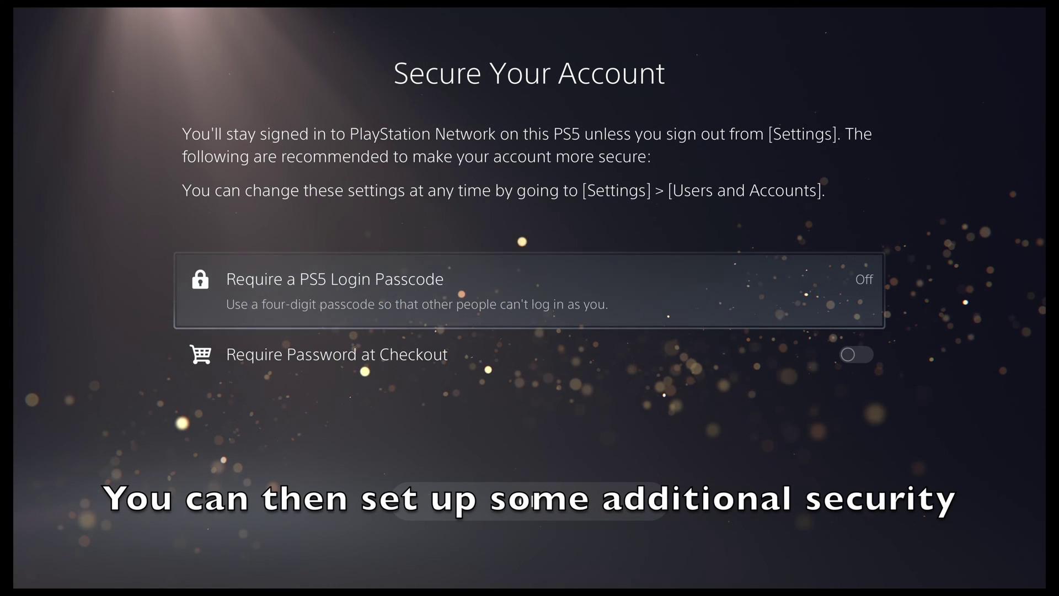
Keep both the login passcode and checkout password off on Secure Your Account, and confirm with OK.
key("Down")
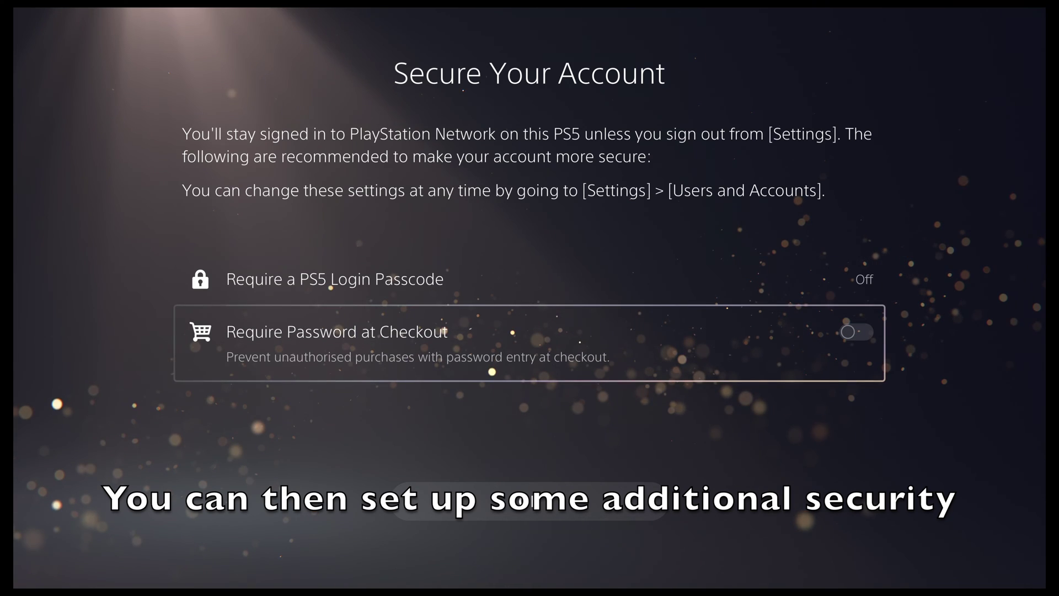
key("Down")
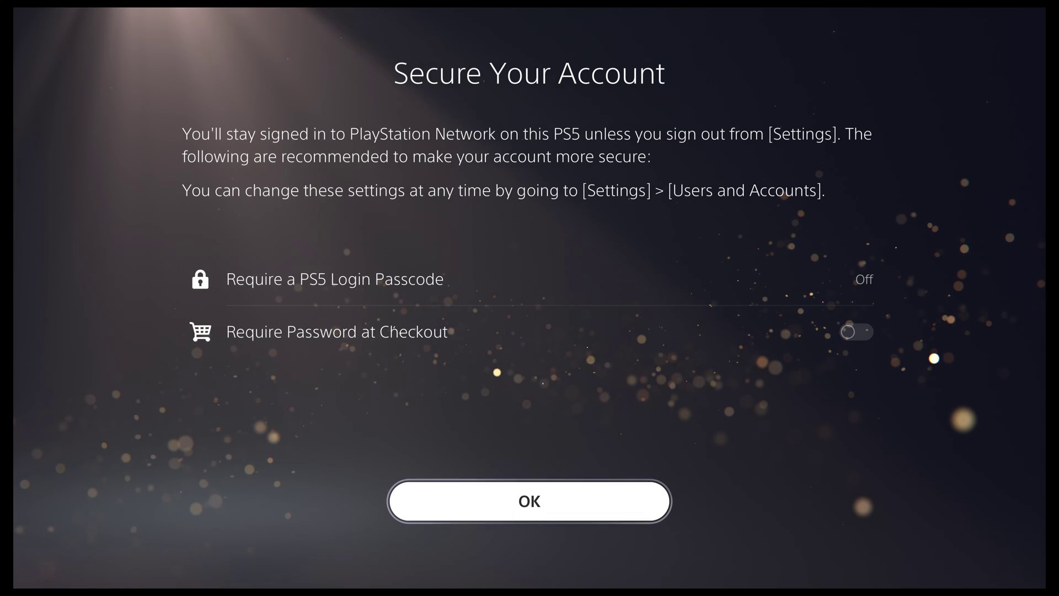
key("Return")
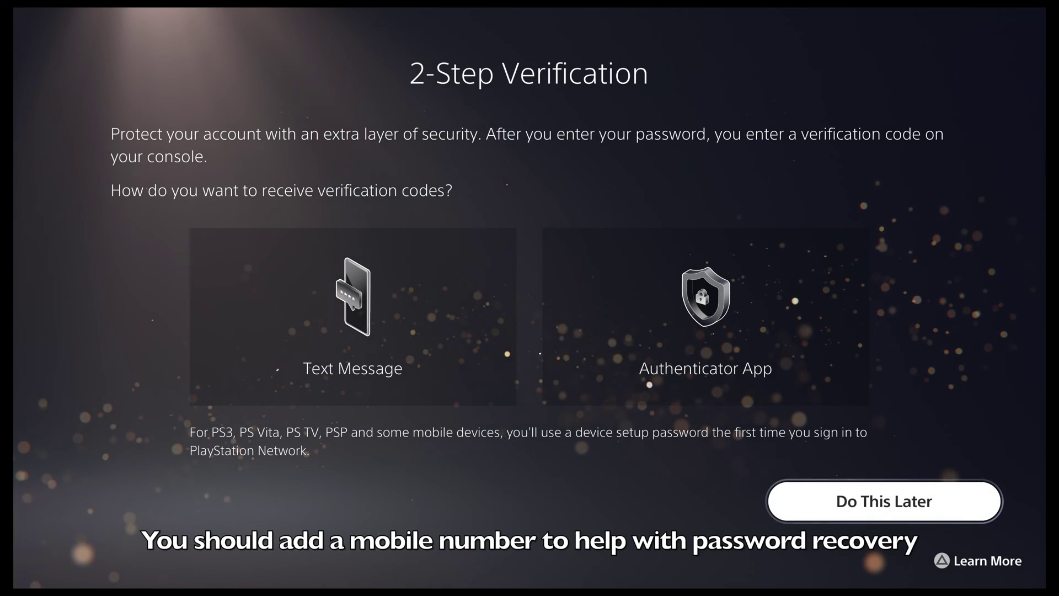
Choose Do This Later for both 2-Step Verification and Add Mobile Number.
key("Return")
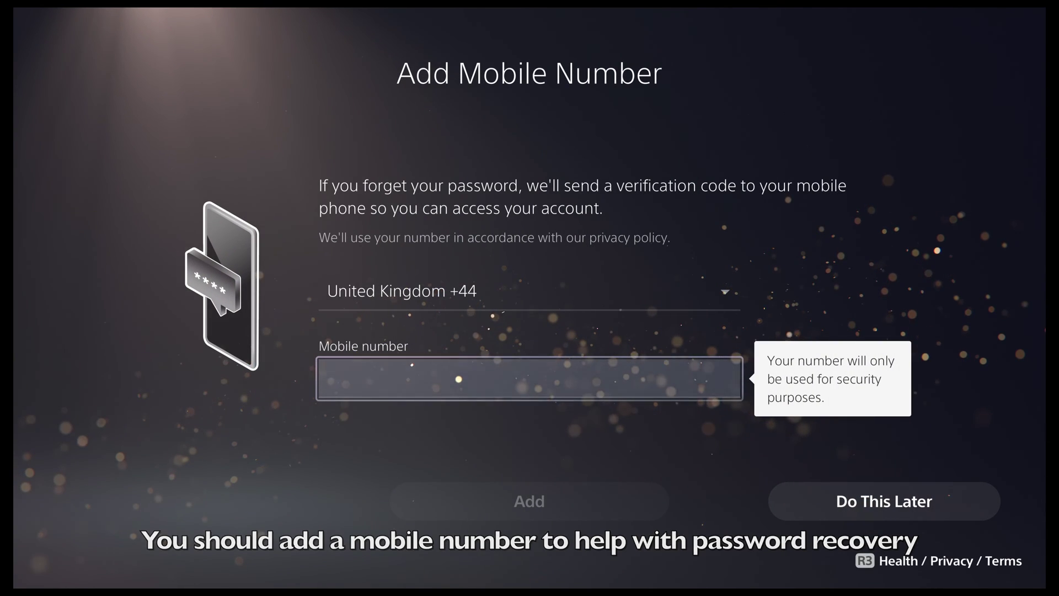
key("Down")
key("Right")
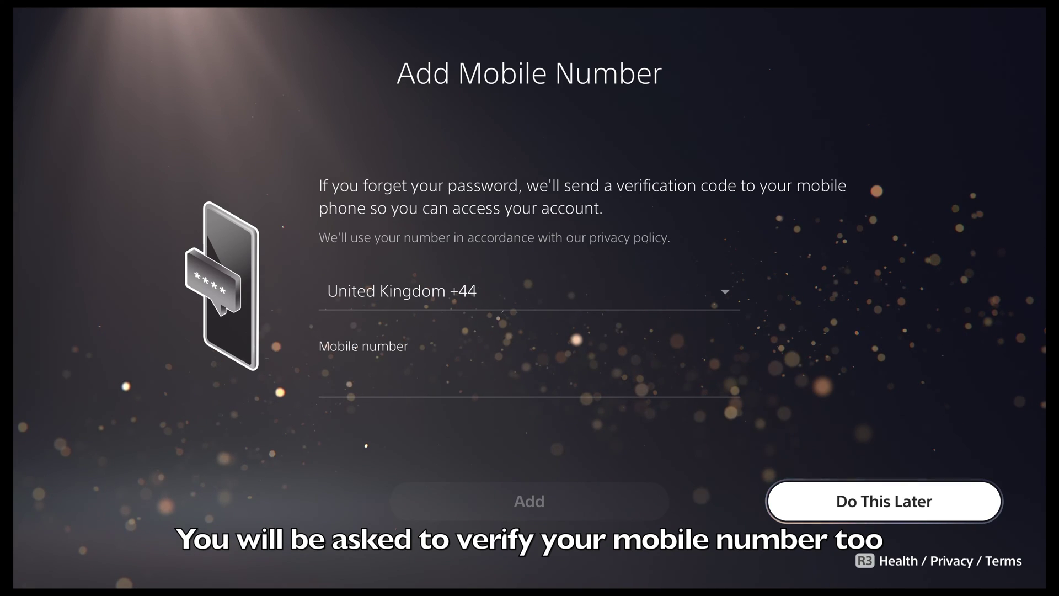
key("Return")
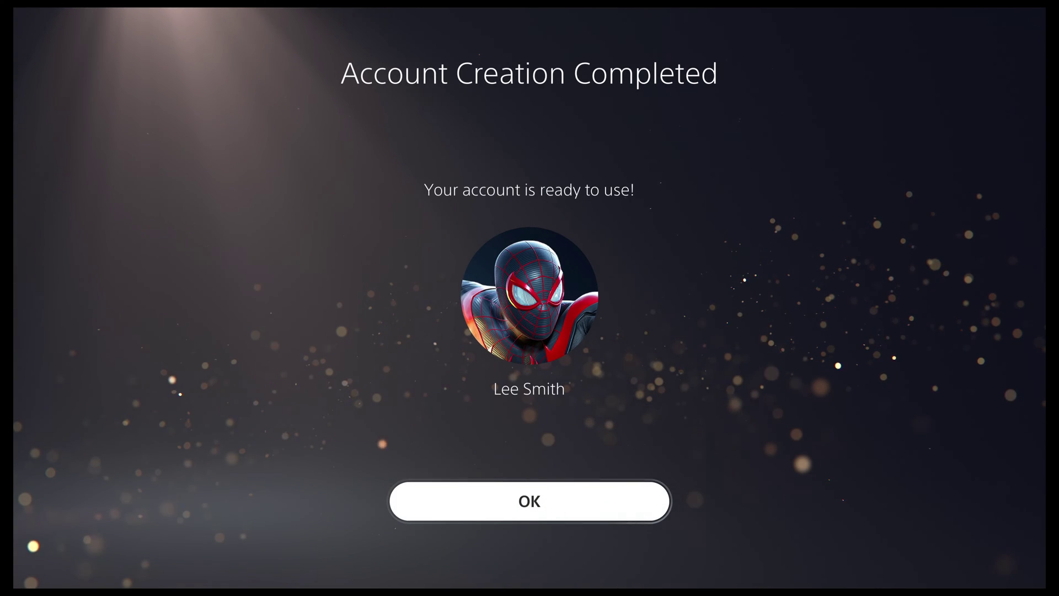